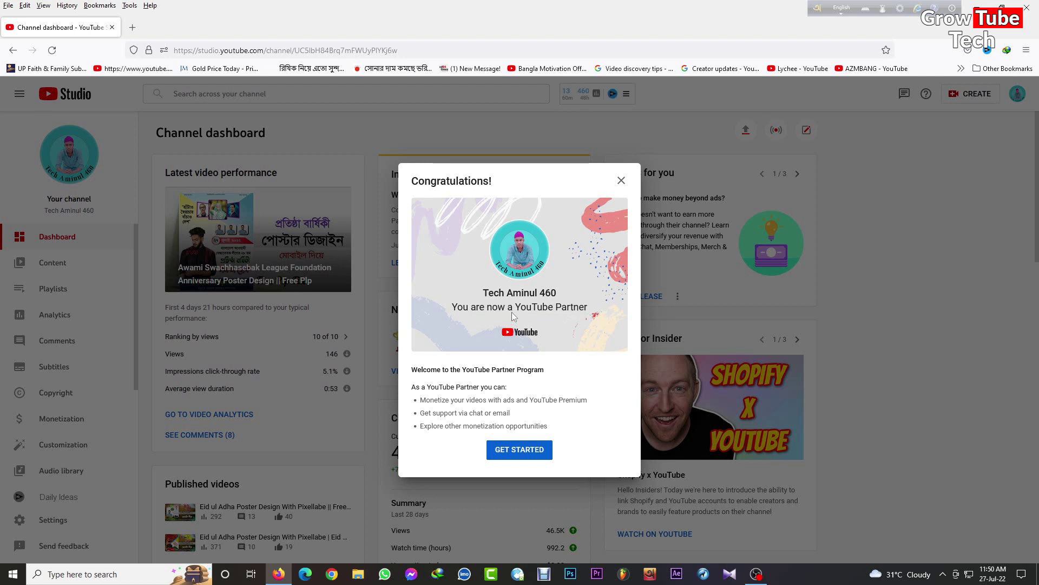
{"action": "left_click_drag", "start_coordinate": [465, 313], "coordinate": [590, 312]}
{"action": "left_click", "coordinate": [558, 367]}
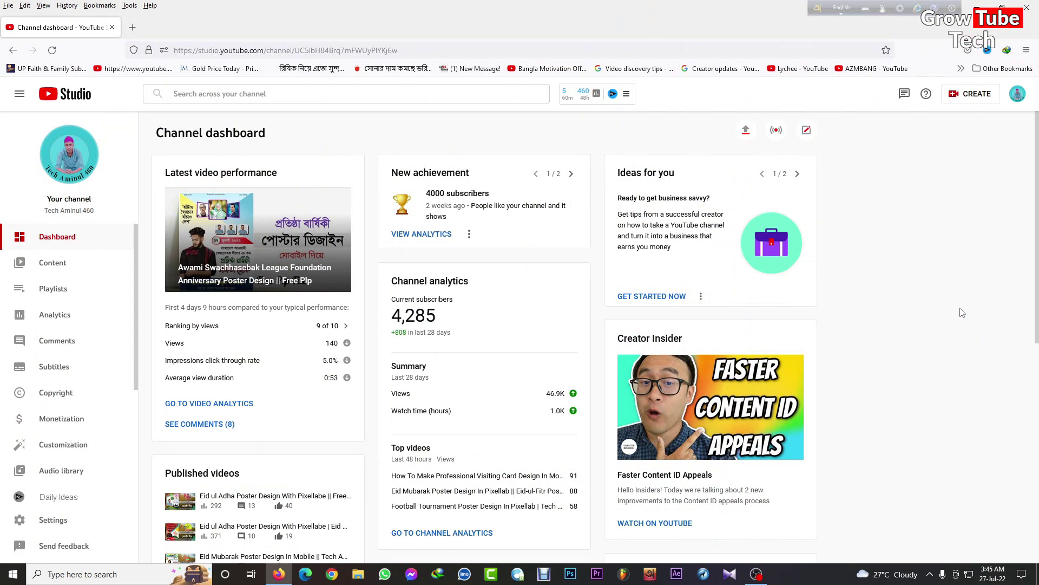
Open the channel content and browse the uploaded videos, returning to the first page of the list.
{"action": "left_click", "coordinate": [48, 263]}
{"action": "scroll", "coordinate": [747, 341], "scroll_direction": "down", "scroll_amount": 10}
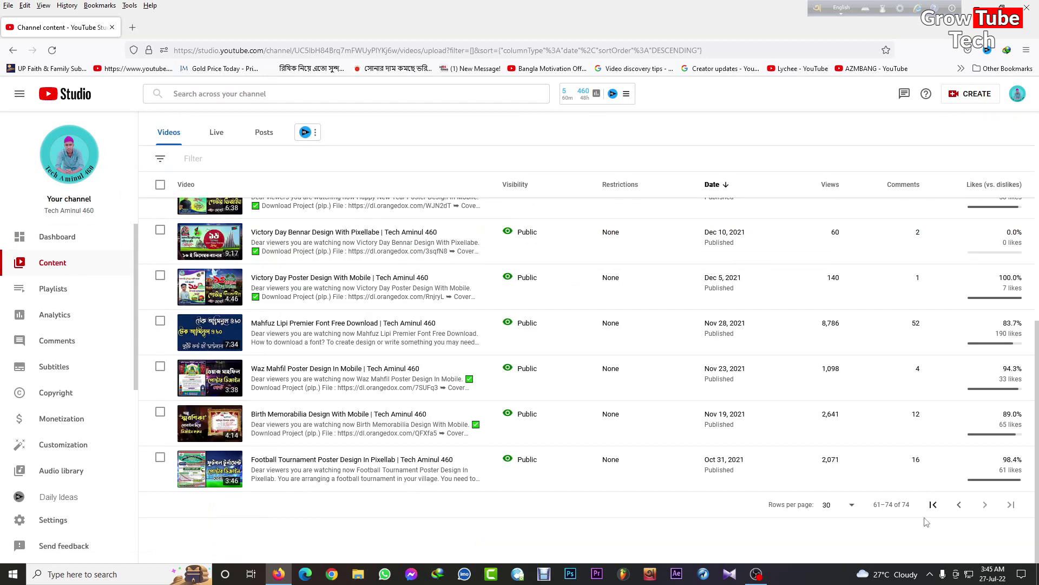
{"action": "left_click_drag", "start_coordinate": [900, 501], "coordinate": [916, 511]}
{"action": "left_click", "coordinate": [933, 504]}
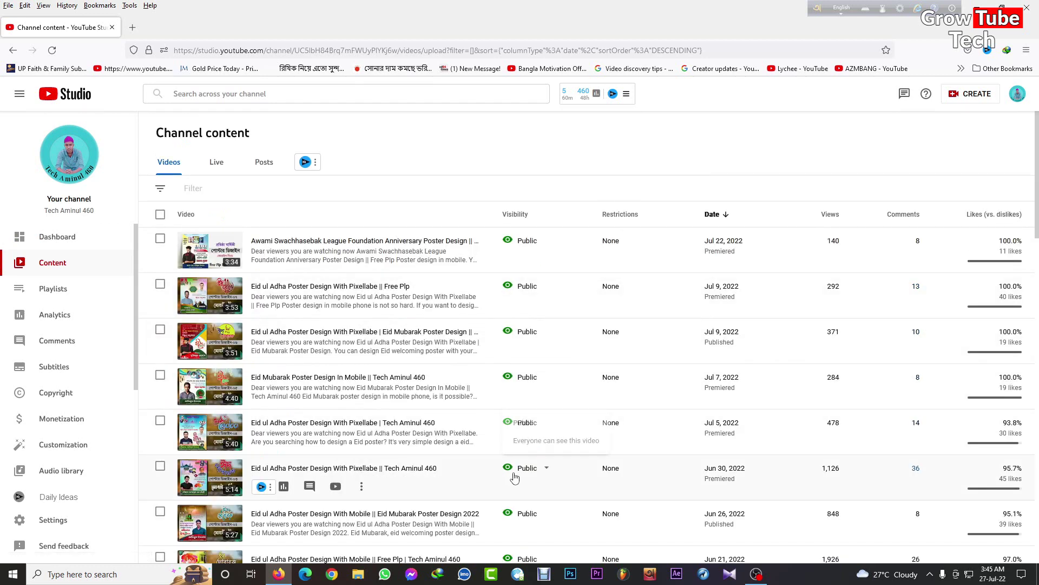
Open the channel monetization page and examine the review feedback, the reapply date and the eligibility requirements.
{"action": "left_click", "coordinate": [62, 421]}
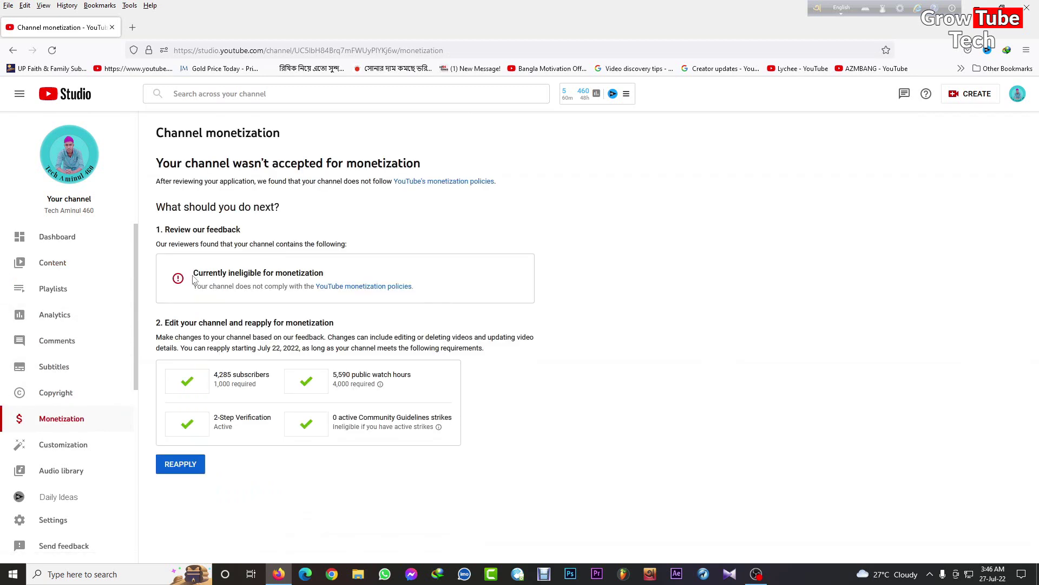
{"action": "left_click_drag", "start_coordinate": [192, 277], "coordinate": [338, 277]}
{"action": "left_click", "coordinate": [378, 263]}
{"action": "left_click_drag", "start_coordinate": [258, 348], "coordinate": [156, 348]}
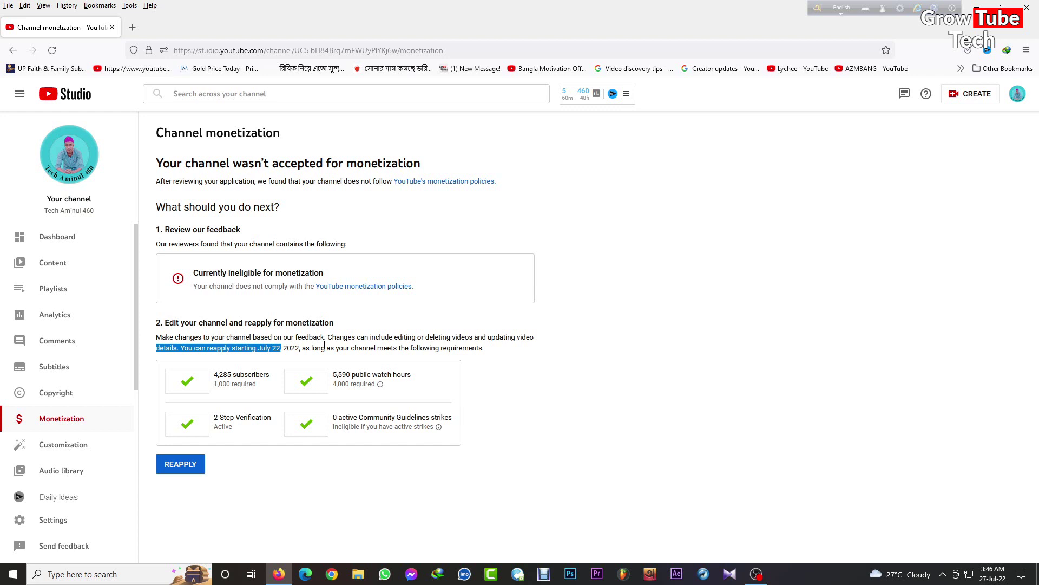
{"action": "left_click_drag", "start_coordinate": [220, 373], "coordinate": [484, 412]}
{"action": "left_click", "coordinate": [500, 423]}
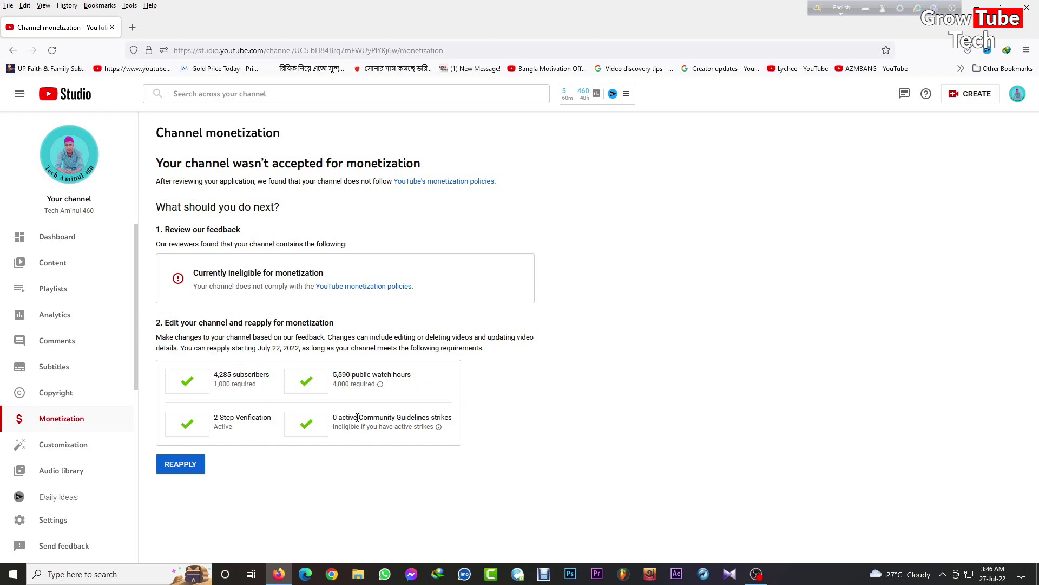
{"action": "left_click_drag", "start_coordinate": [357, 417], "coordinate": [578, 417]}
{"action": "left_click", "coordinate": [587, 417]}
{"action": "double_click", "coordinate": [441, 417]}
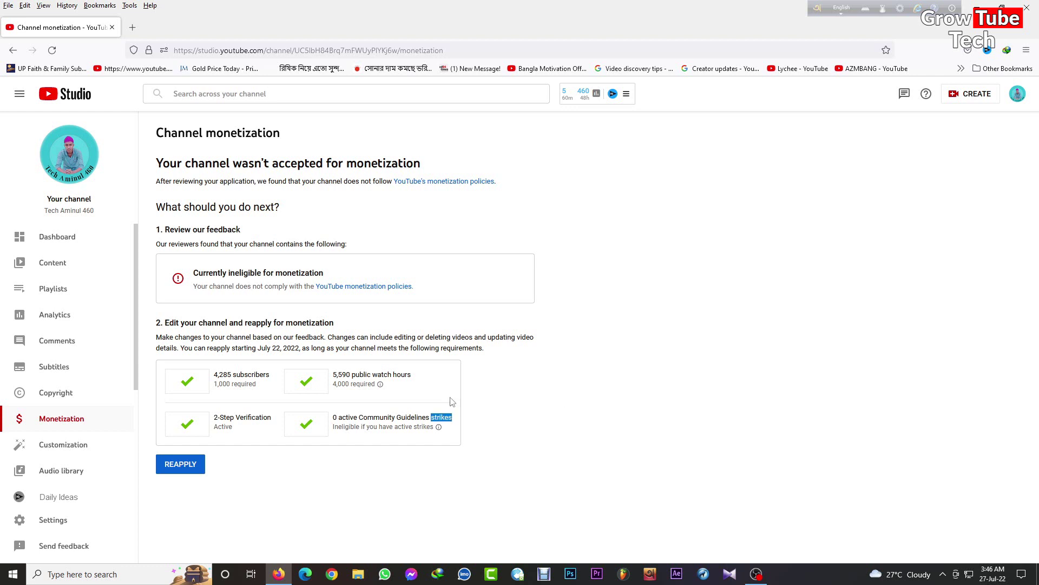
{"action": "left_click", "coordinate": [561, 390]}
Highlight the "Currently ineligible for monetization" notice in the reviewers' feedback and clear the selection.
{"action": "left_click_drag", "start_coordinate": [194, 273], "coordinate": [341, 282]}
{"action": "left_click", "coordinate": [370, 274]}
{"action": "left_click_drag", "start_coordinate": [193, 275], "coordinate": [341, 277]}
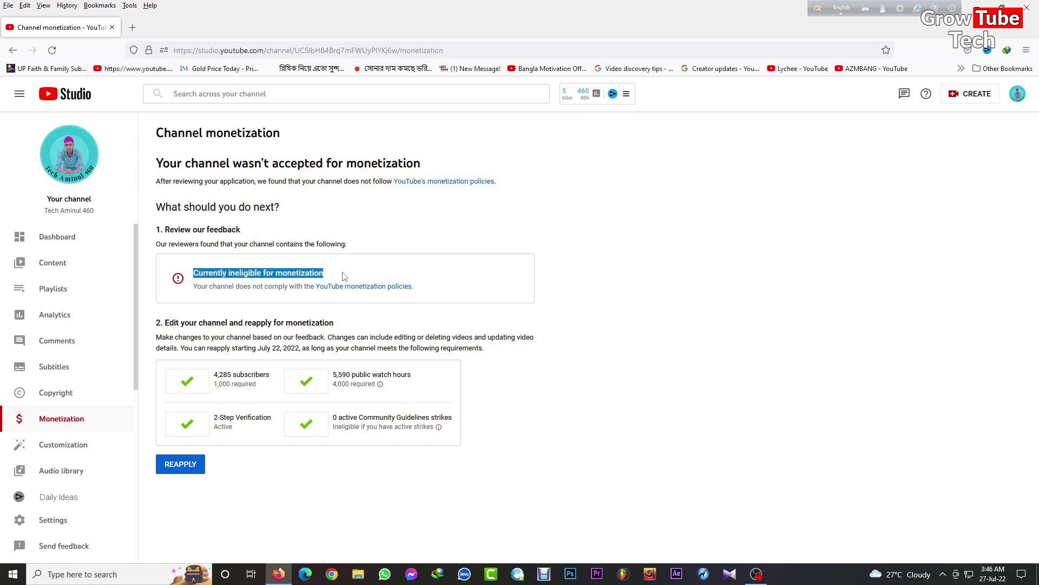
{"action": "left_click", "coordinate": [344, 276]}
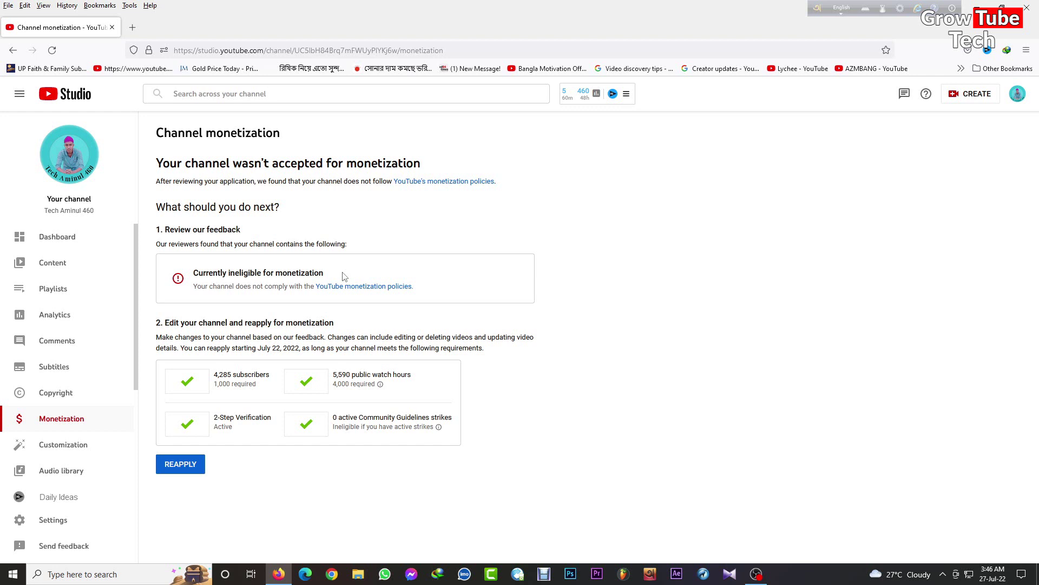
{"action": "left_click_drag", "start_coordinate": [195, 272], "coordinate": [366, 276]}
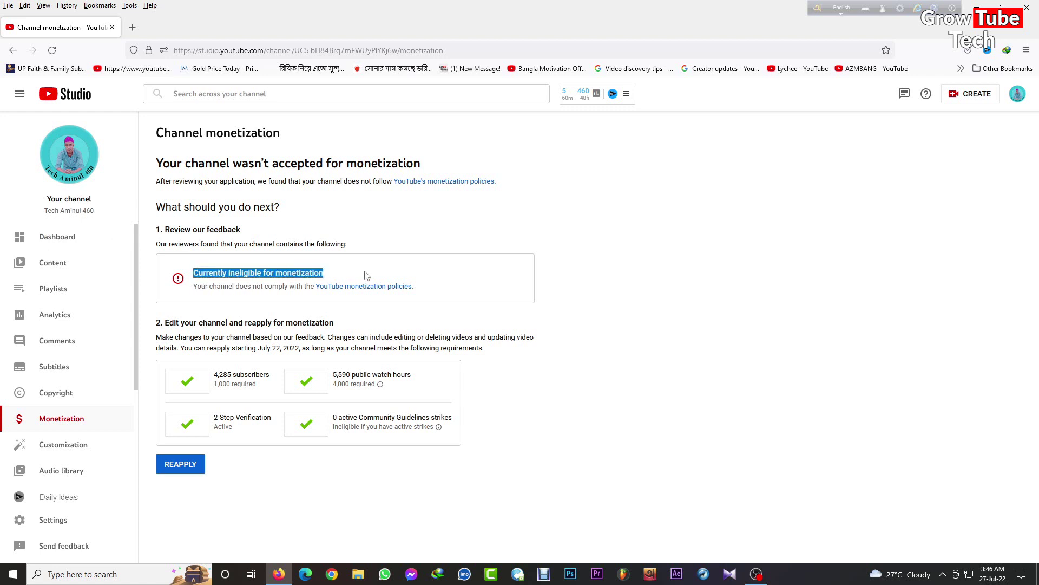
{"action": "left_click", "coordinate": [386, 268]}
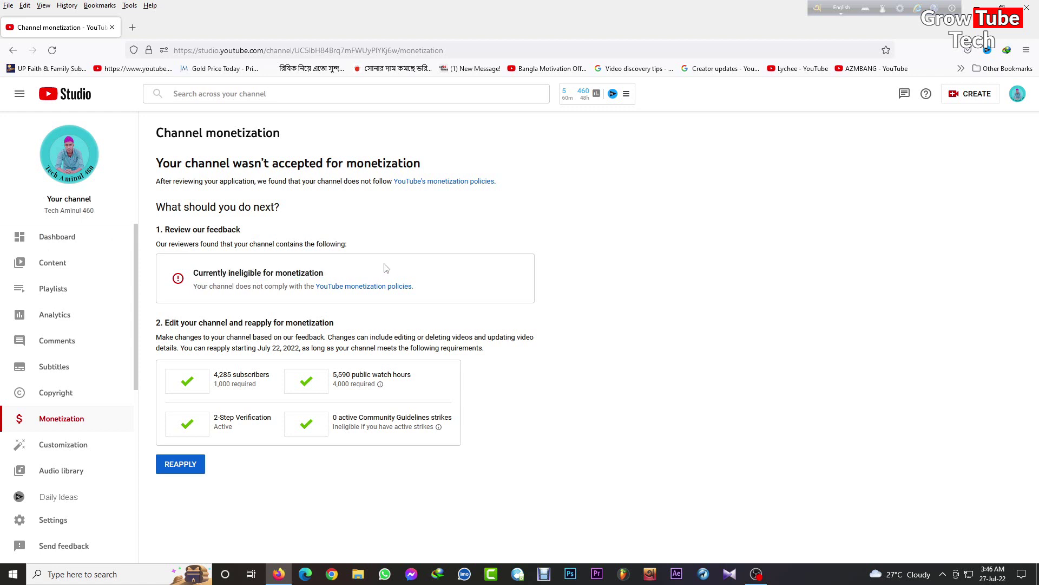
Look over the channel's video list and open the advanced upload defaults in Settings.
{"action": "left_click", "coordinate": [73, 263]}
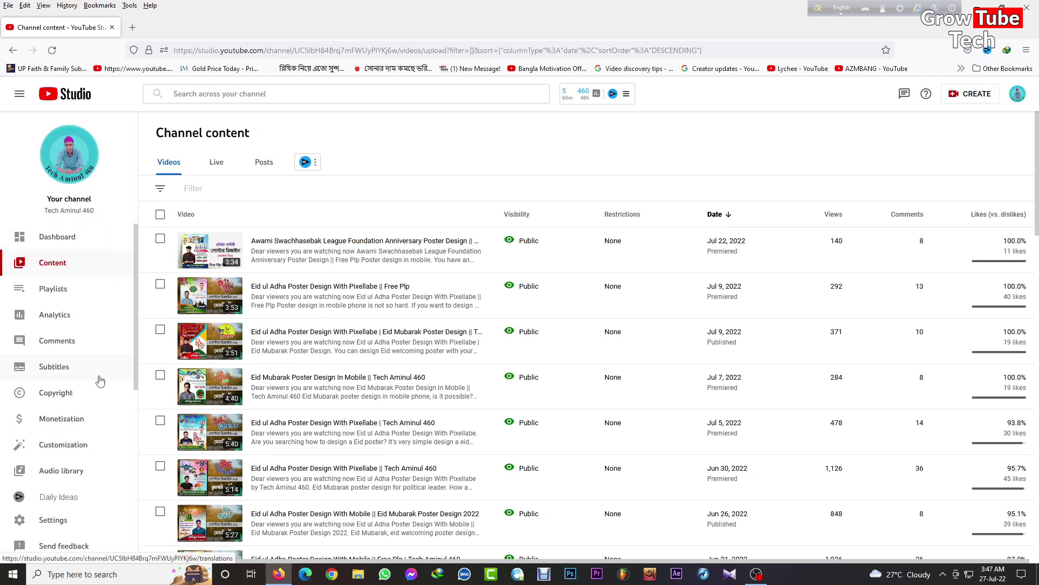
{"action": "scroll", "coordinate": [453, 379], "scroll_direction": "down", "scroll_amount": 3}
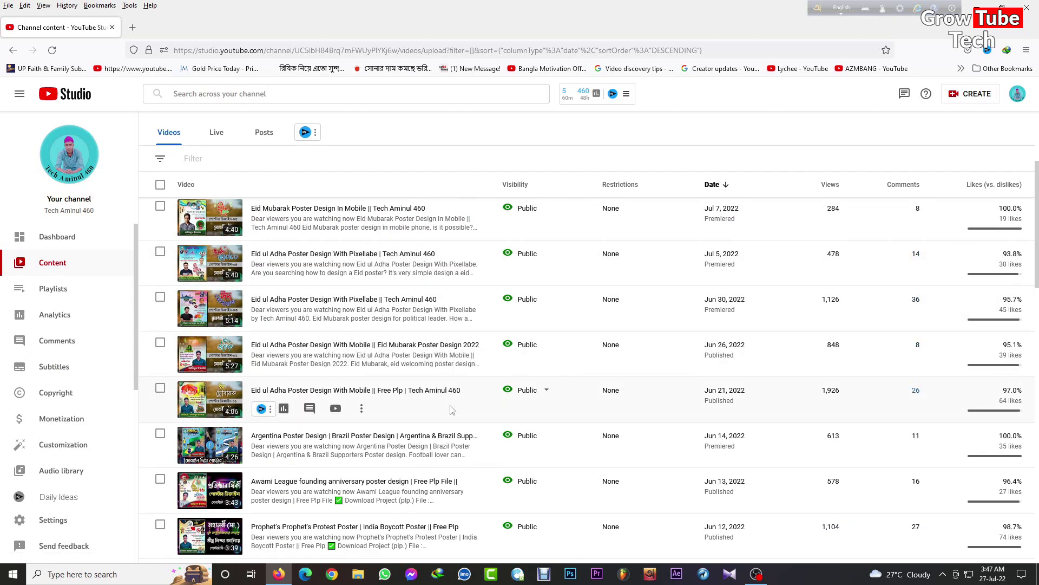
{"action": "left_click", "coordinate": [49, 518]}
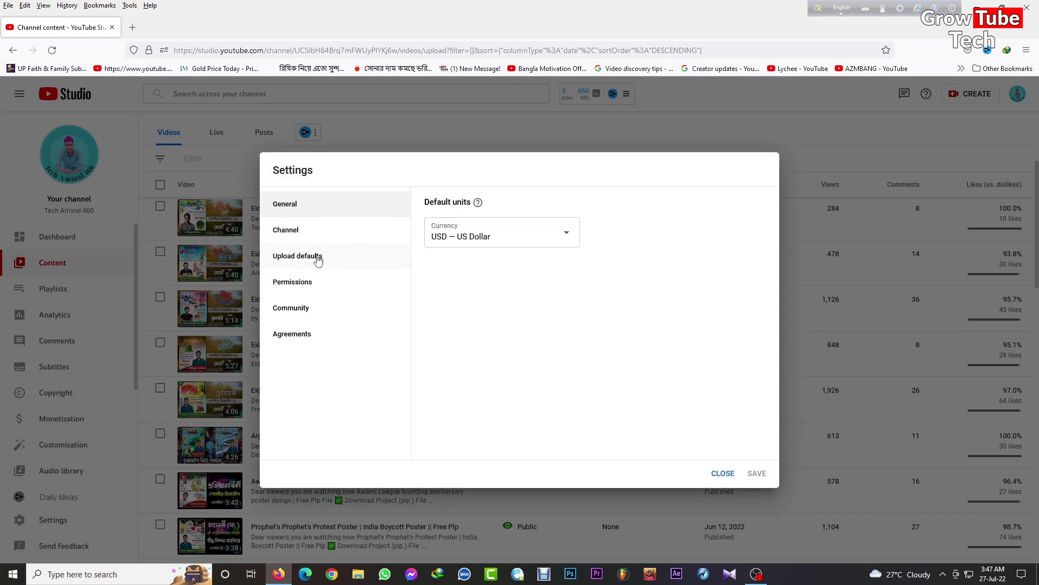
{"action": "left_click", "coordinate": [316, 256]}
{"action": "left_click", "coordinate": [536, 219]}
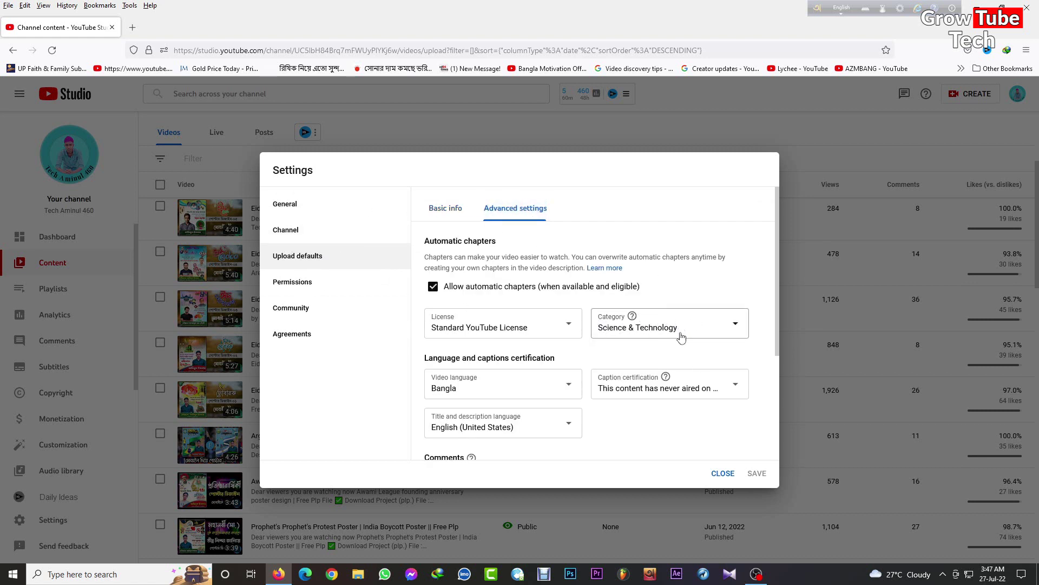
{"action": "scroll", "coordinate": [676, 335], "scroll_direction": "down", "scroll_amount": 2}
{"action": "scroll", "coordinate": [623, 298], "scroll_direction": "up", "scroll_amount": 1}
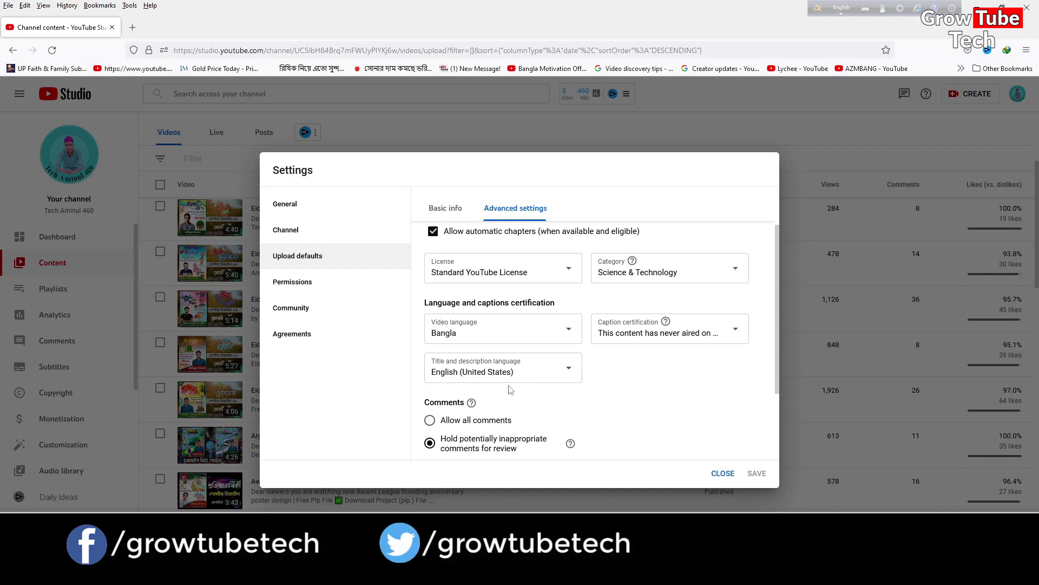
Set caption certification to "This content has never aired on television in the U.S." and comments to "Hold potentially inappropriate comments for review".
{"action": "left_click", "coordinate": [601, 338]}
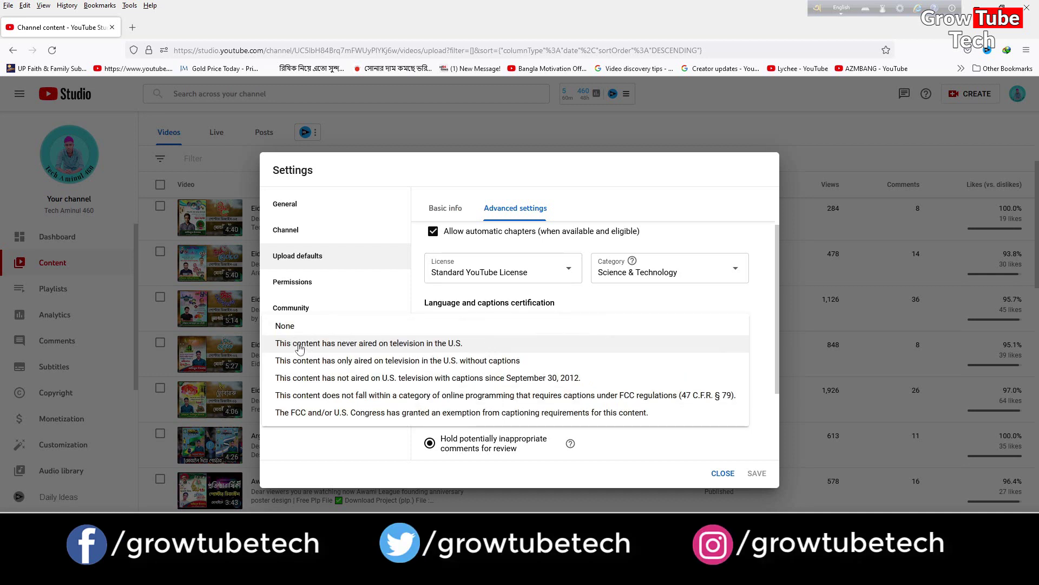
{"action": "left_click", "coordinate": [352, 347]}
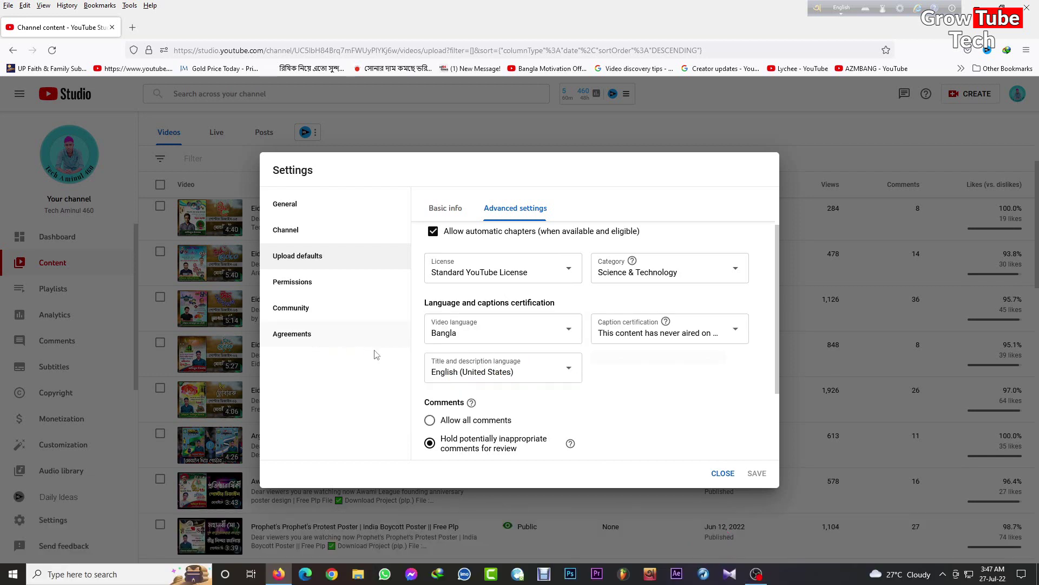
{"action": "scroll", "coordinate": [503, 403], "scroll_direction": "down", "scroll_amount": 1}
{"action": "left_click", "coordinate": [429, 402]}
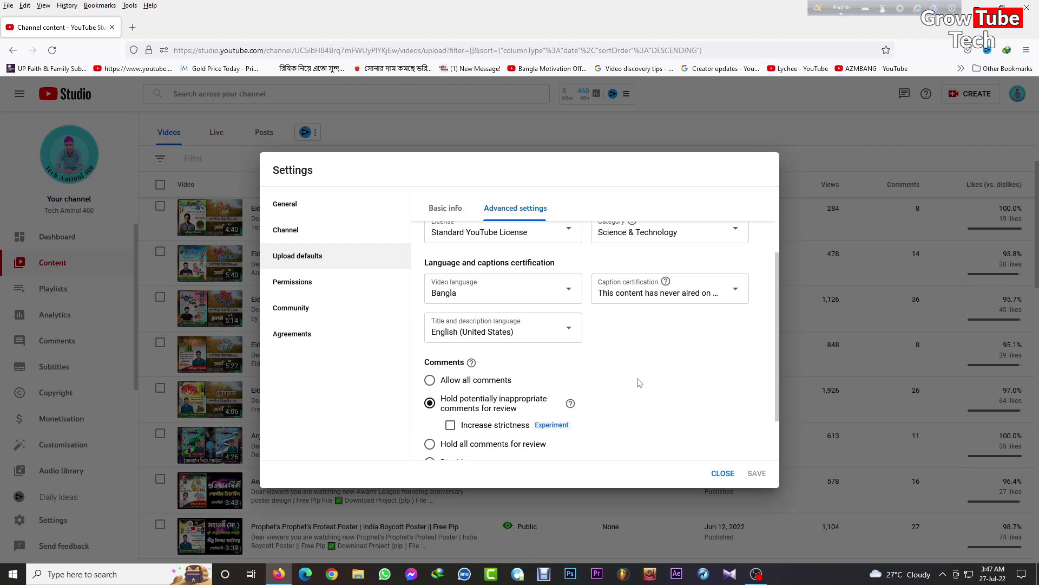
{"action": "scroll", "coordinate": [636, 380], "scroll_direction": "down", "scroll_amount": 2}
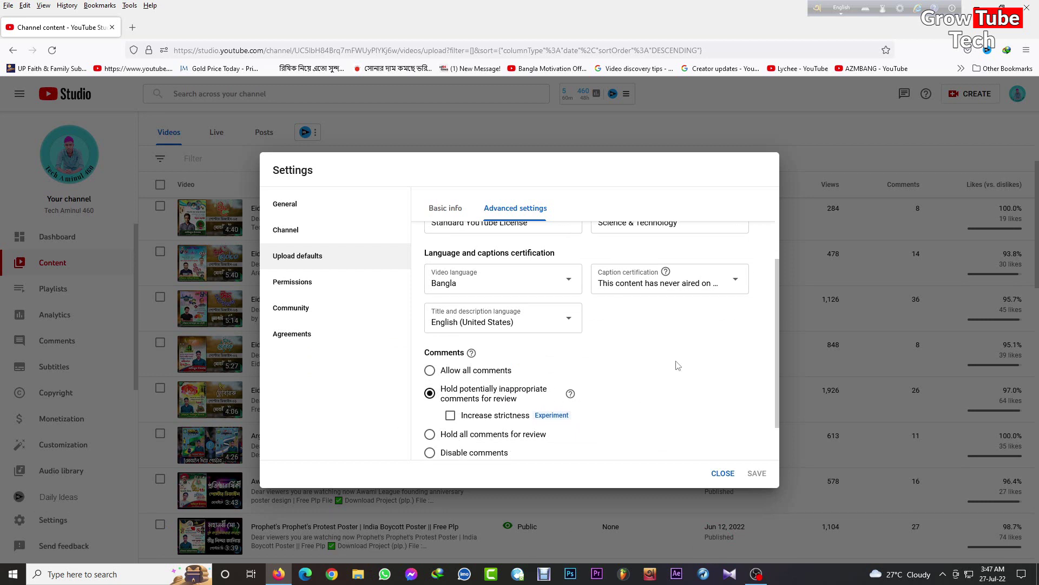
Review the channel settings, covering country of residence, keywords, advanced options such as audience and ads, and feature eligibility.
{"action": "left_click", "coordinate": [332, 233]}
{"action": "left_click_drag", "start_coordinate": [430, 243], "coordinate": [530, 249]}
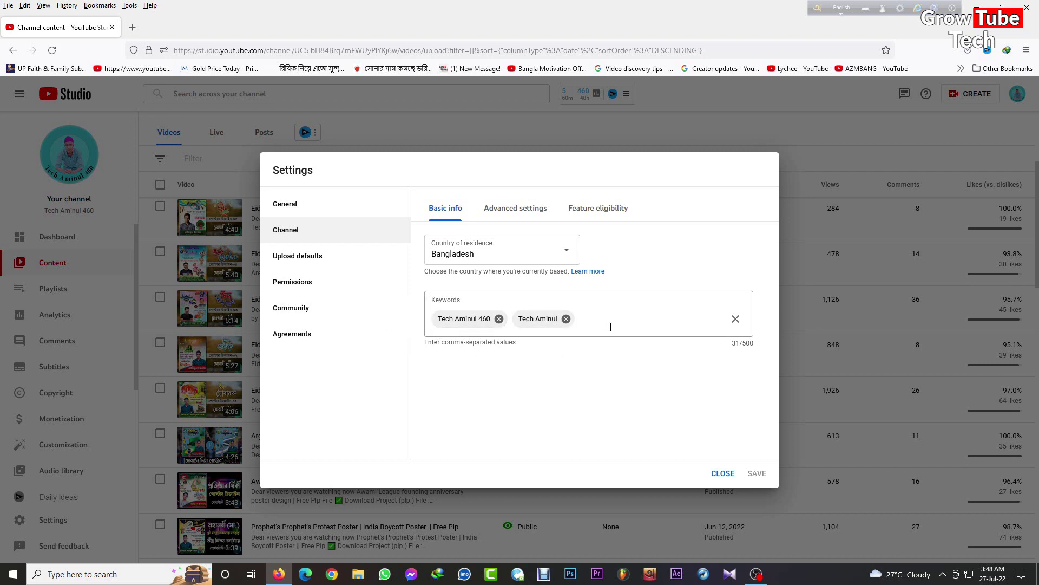
{"action": "left_click", "coordinate": [530, 218]}
{"action": "scroll", "coordinate": [460, 303], "scroll_direction": "down", "scroll_amount": 3}
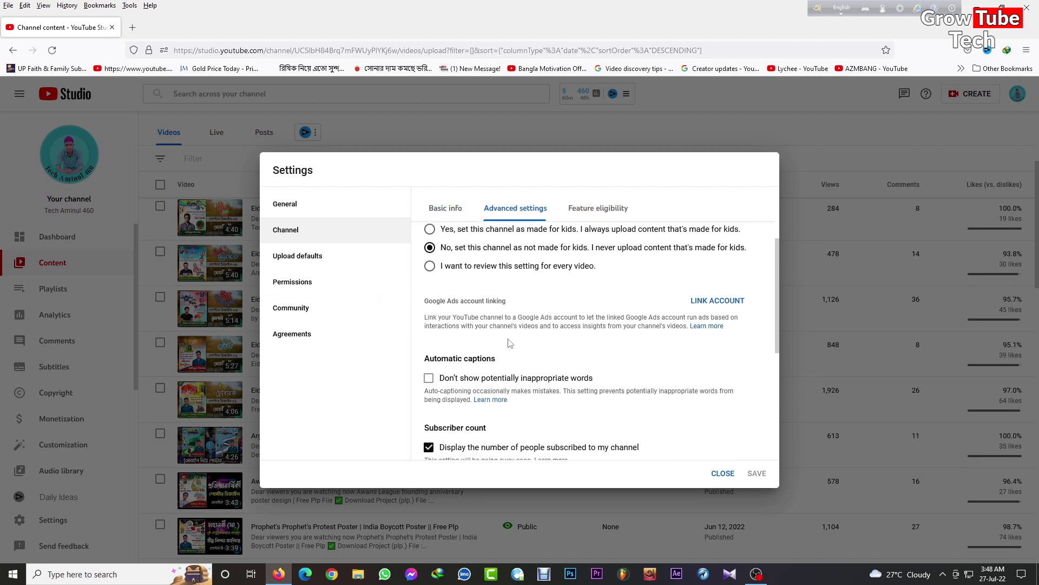
{"action": "scroll", "coordinate": [460, 303], "scroll_direction": "up", "scroll_amount": 2}
{"action": "scroll", "coordinate": [471, 325], "scroll_direction": "down", "scroll_amount": 4}
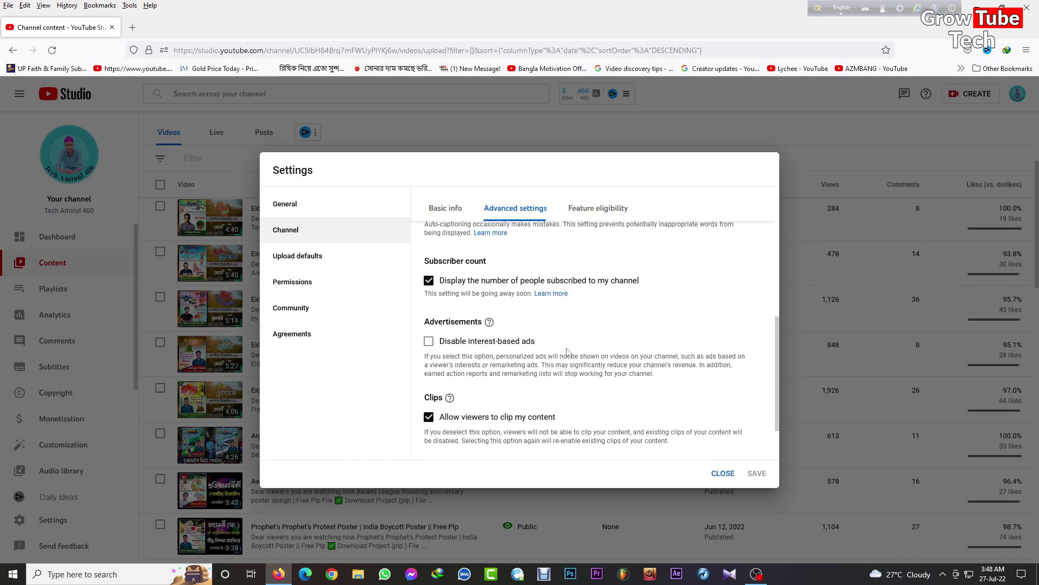
{"action": "scroll", "coordinate": [566, 363], "scroll_direction": "down", "scroll_amount": 2}
{"action": "scroll", "coordinate": [593, 395], "scroll_direction": "up", "scroll_amount": 7}
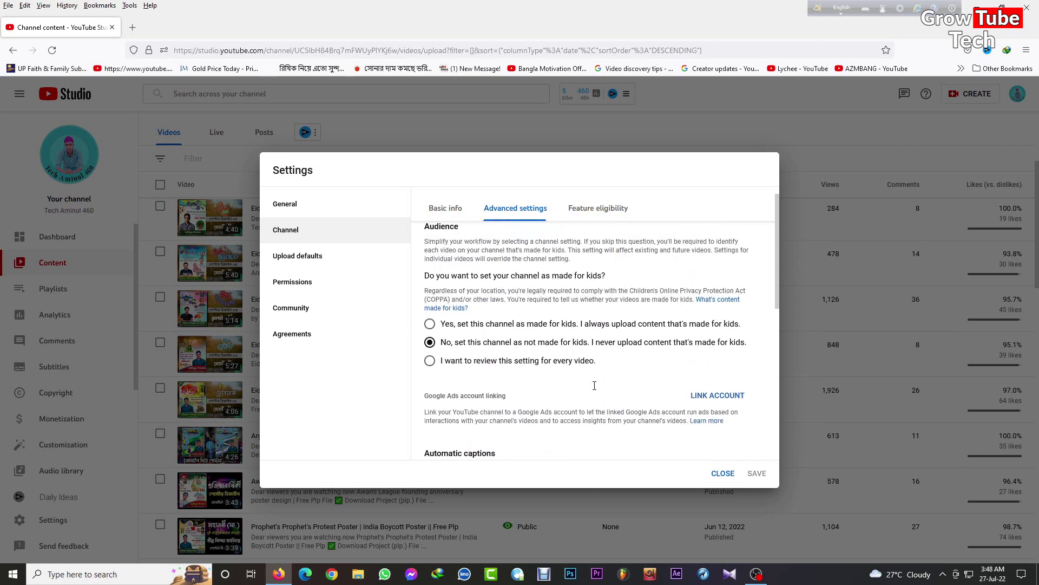
{"action": "left_click", "coordinate": [601, 211]}
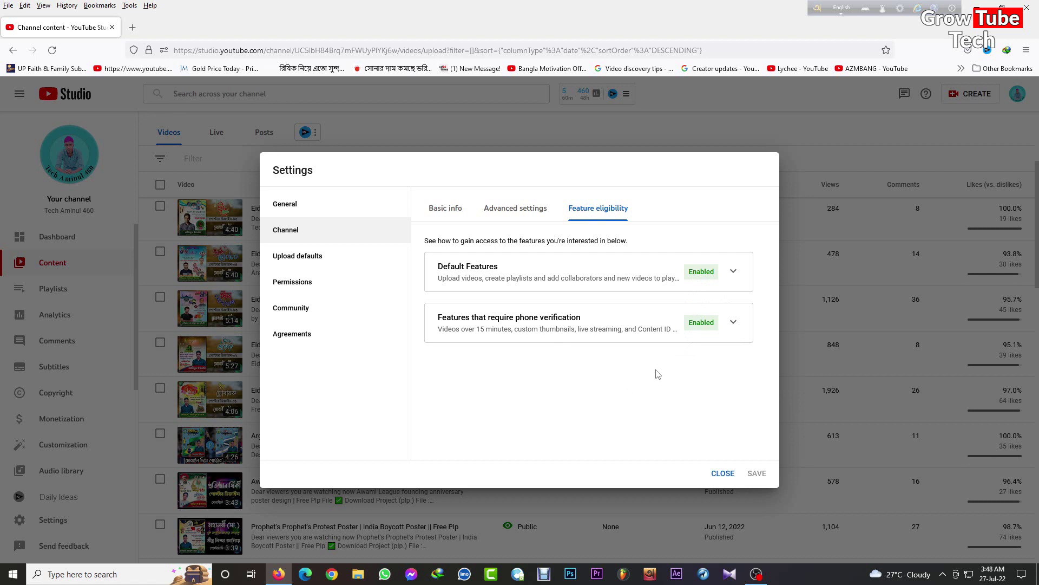
Review the upload defaults, checking the default description, visibility and tags, and recheck the advanced options.
{"action": "left_click", "coordinate": [341, 258]}
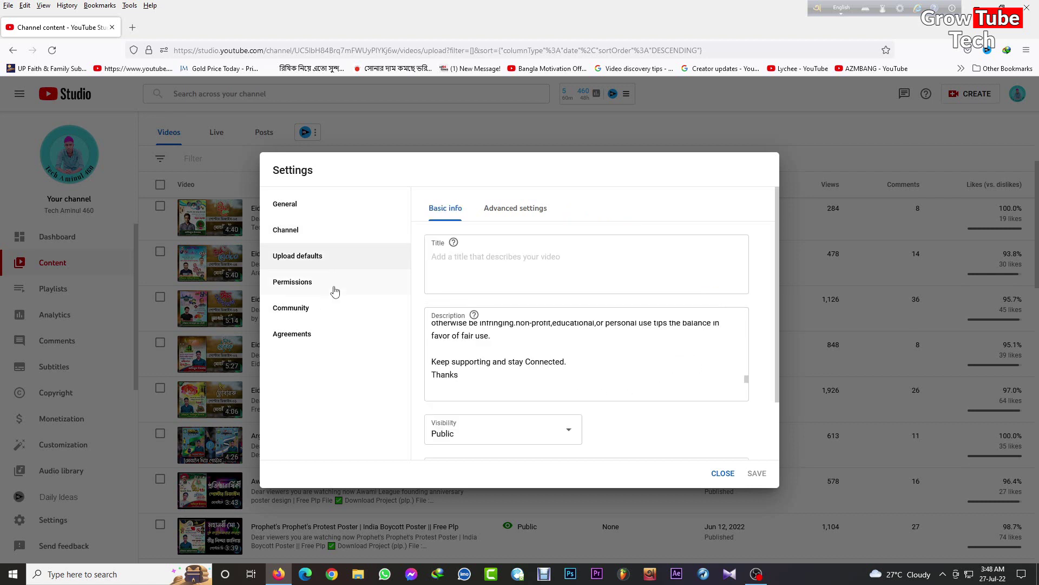
{"action": "left_click", "coordinate": [335, 290]}
{"action": "left_click", "coordinate": [343, 261]}
{"action": "left_click", "coordinate": [609, 380]}
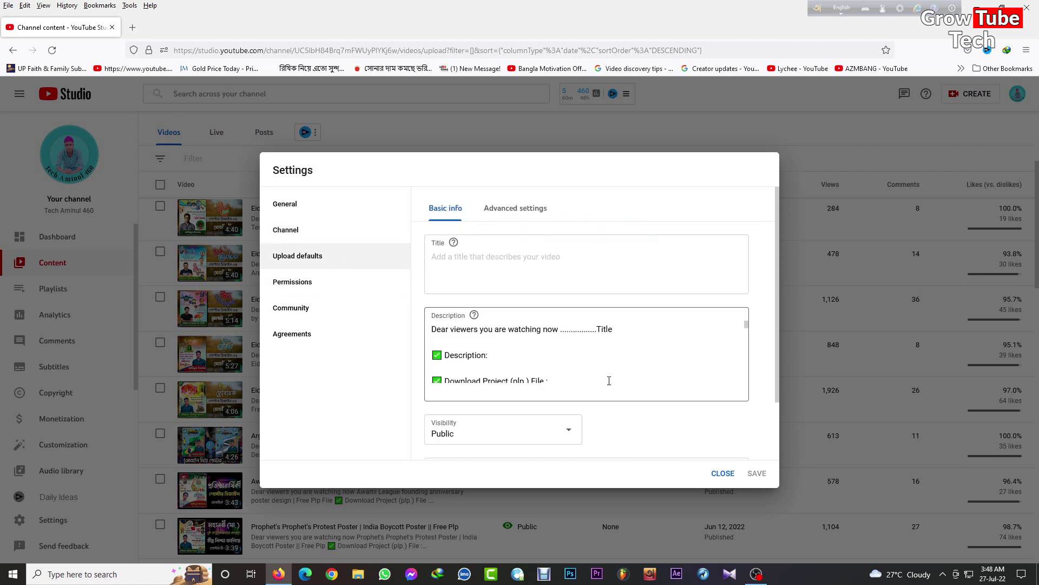
{"action": "scroll", "coordinate": [609, 380], "scroll_direction": "down", "scroll_amount": 10}
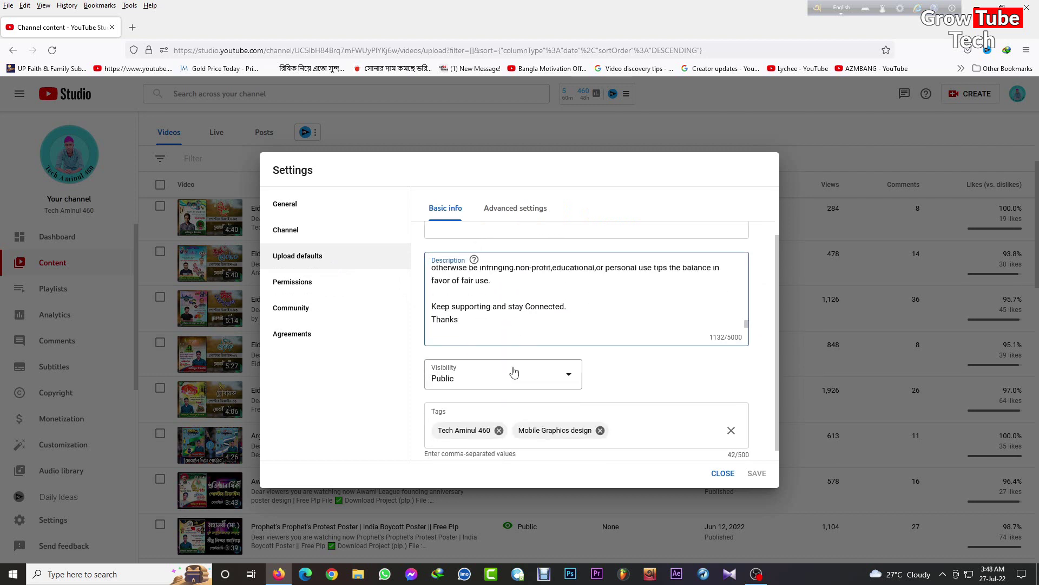
{"action": "scroll", "coordinate": [668, 392], "scroll_direction": "down", "scroll_amount": 1}
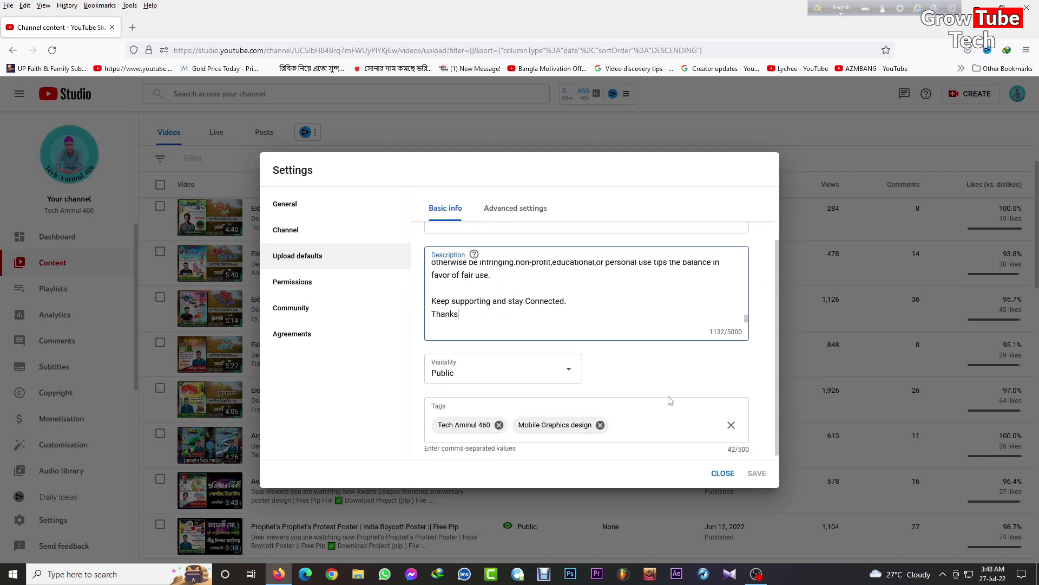
{"action": "left_click", "coordinate": [642, 418]}
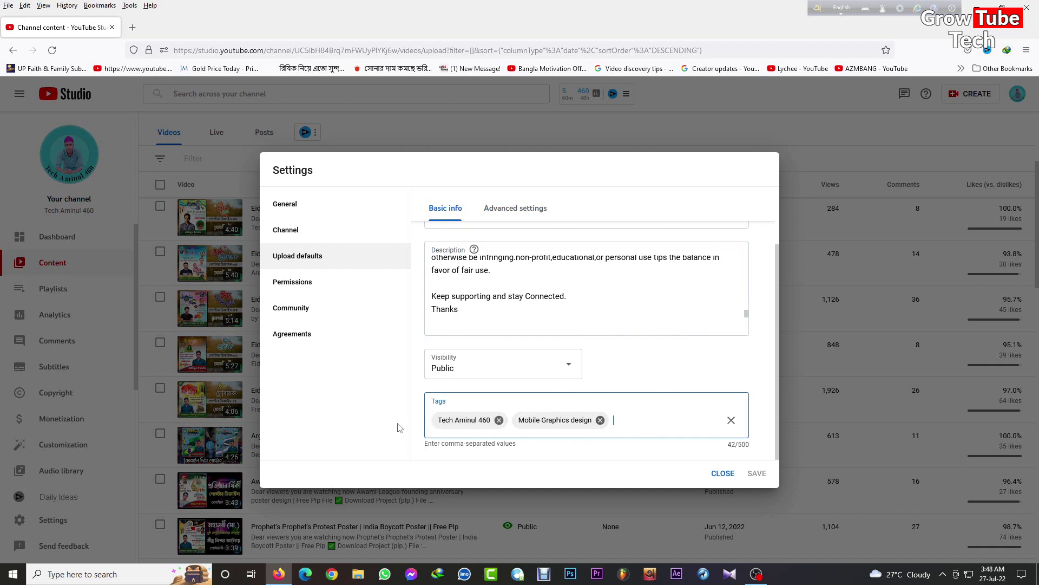
{"action": "left_click", "coordinate": [526, 211]}
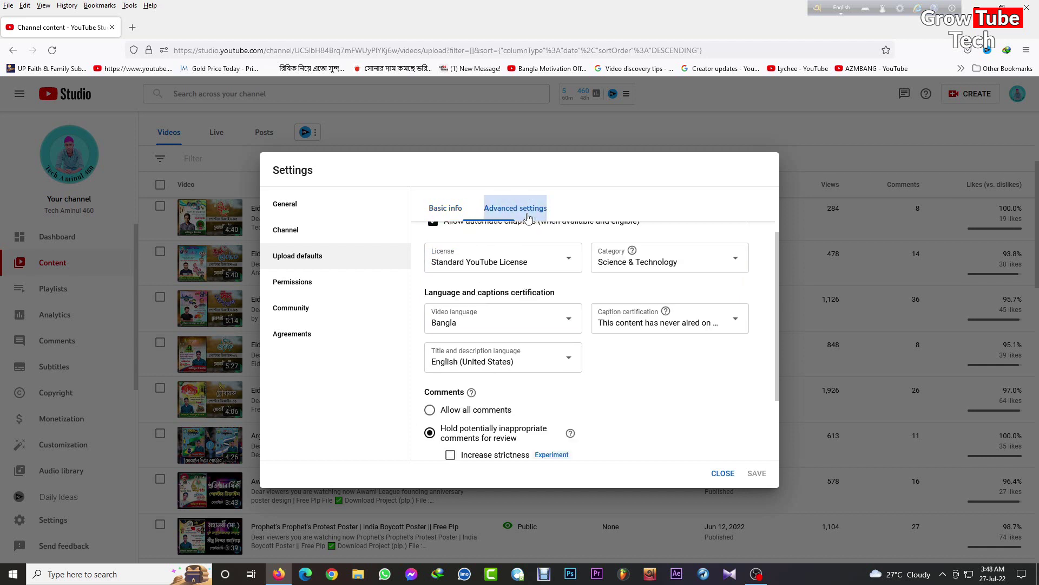
Check the channel's permissions and community settings, and close Settings without saving changes.
{"action": "left_click", "coordinate": [310, 280]}
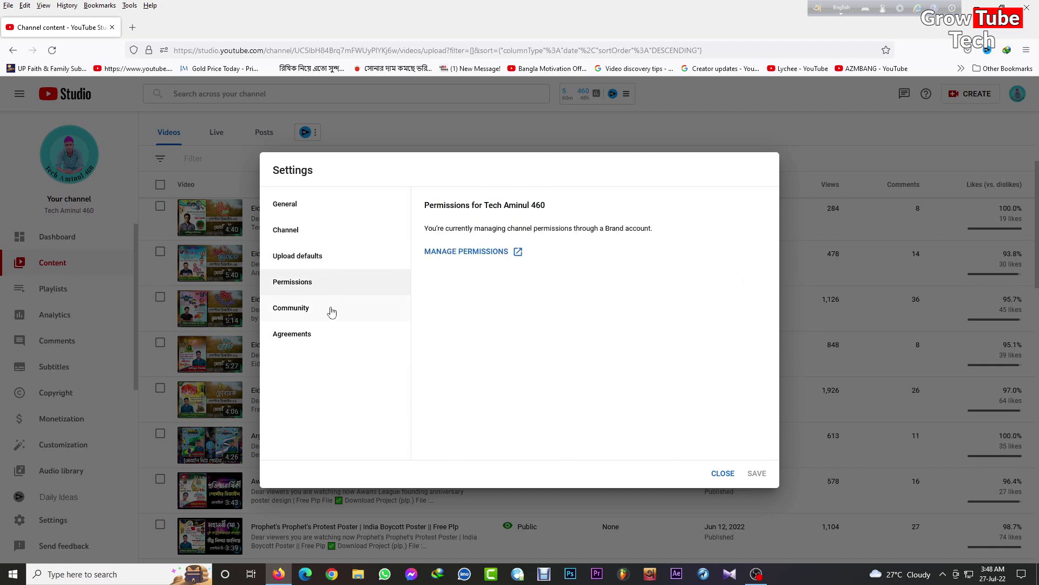
{"action": "left_click", "coordinate": [331, 309]}
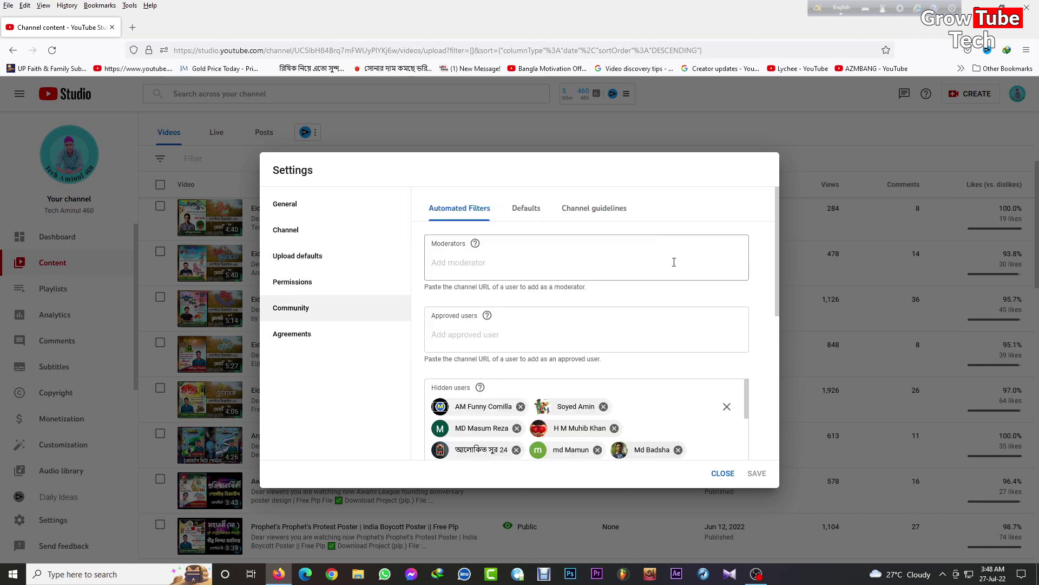
{"action": "left_click", "coordinate": [723, 473]}
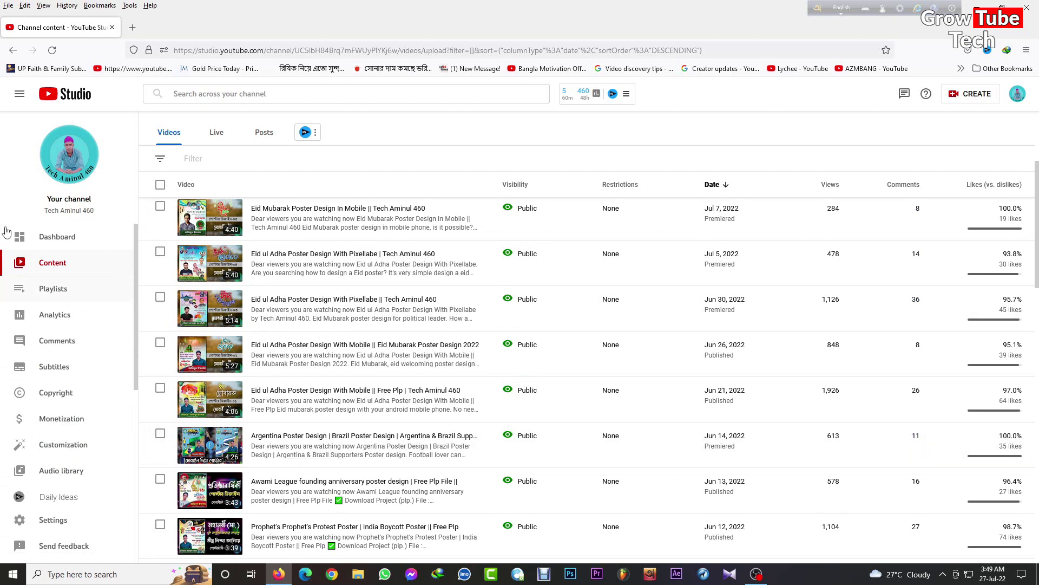
Review the channel's layout customization, covering the trailer, the featured video for returning subscribers and the featured sections down to the single playlist.
{"action": "left_click", "coordinate": [80, 445]}
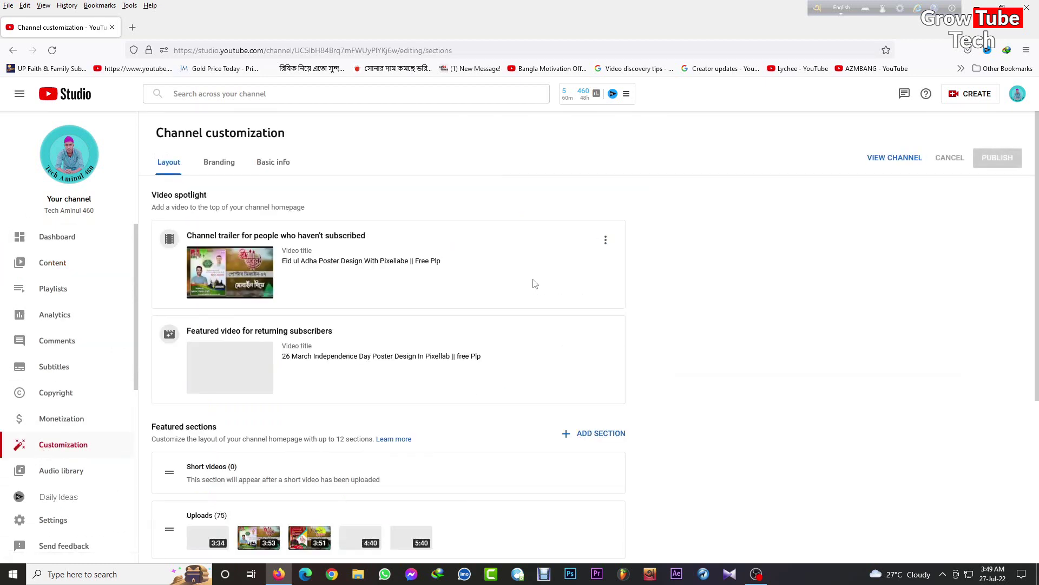
{"action": "scroll", "coordinate": [305, 335], "scroll_direction": "down", "scroll_amount": 5}
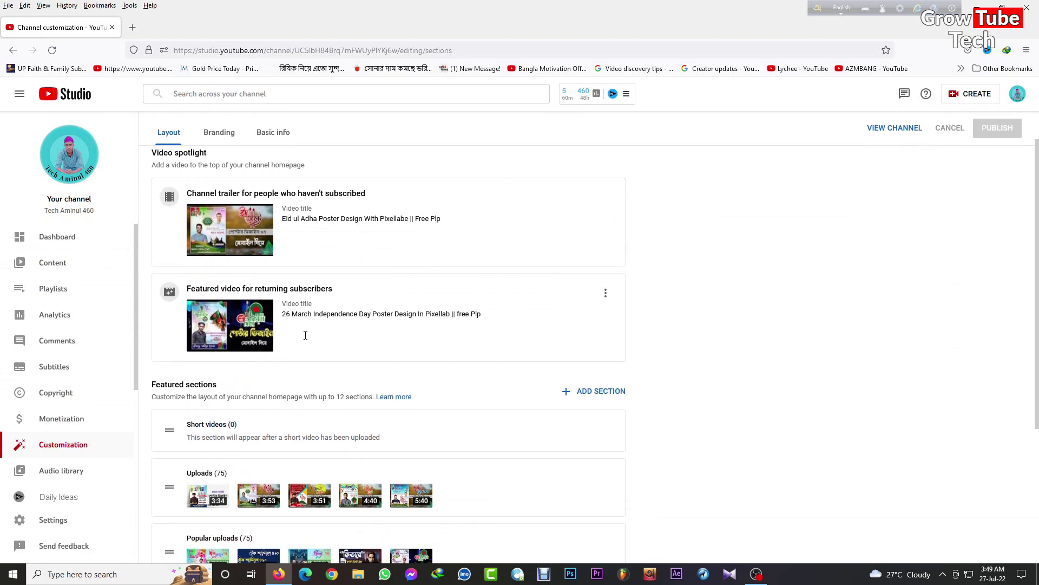
{"action": "scroll", "coordinate": [485, 364], "scroll_direction": "up", "scroll_amount": 4}
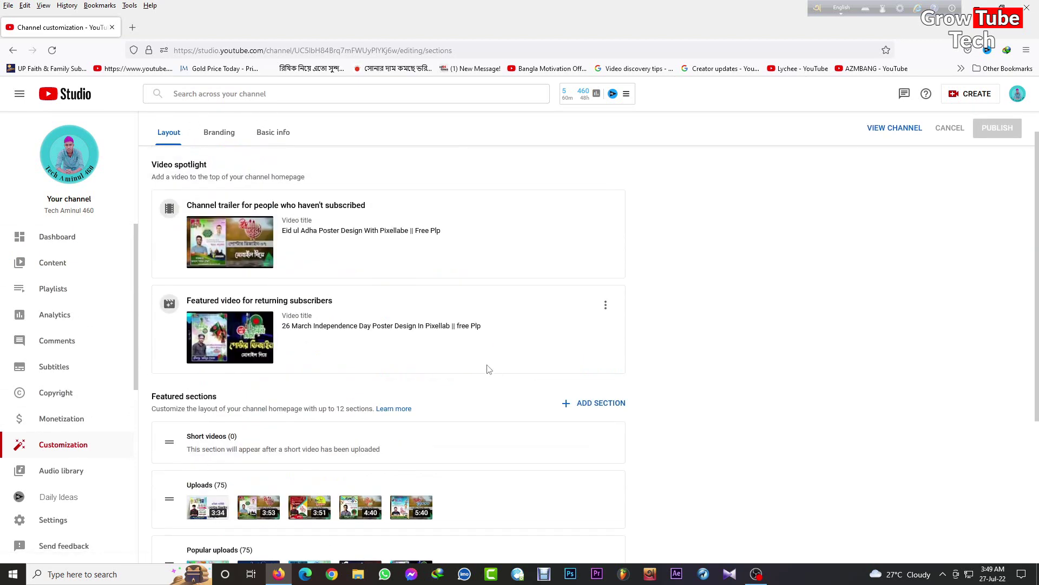
{"action": "scroll", "coordinate": [448, 309], "scroll_direction": "down", "scroll_amount": 3}
{"action": "scroll", "coordinate": [324, 265], "scroll_direction": "up", "scroll_amount": 3}
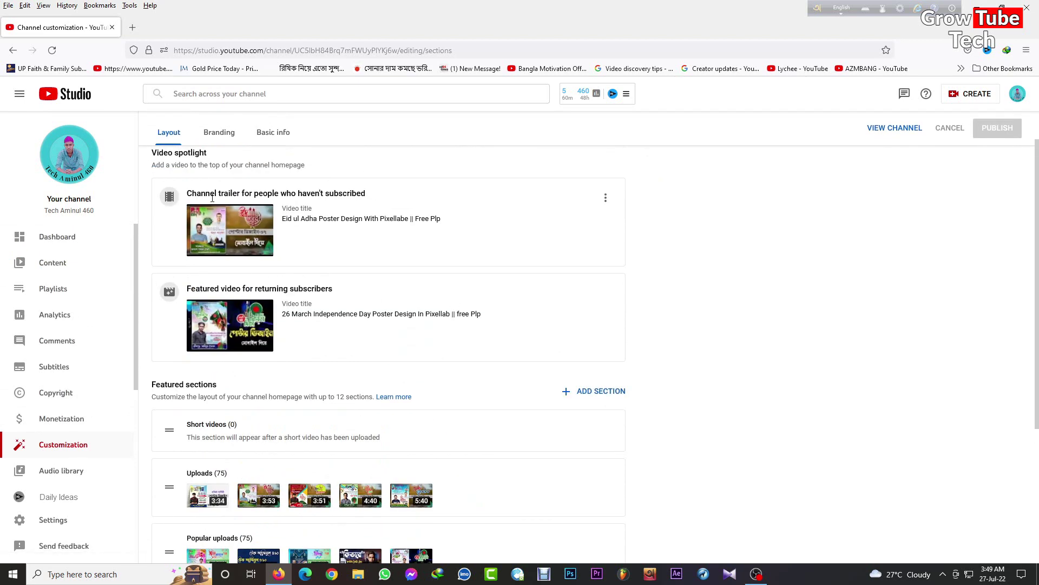
{"action": "scroll", "coordinate": [251, 312], "scroll_direction": "down", "scroll_amount": 2}
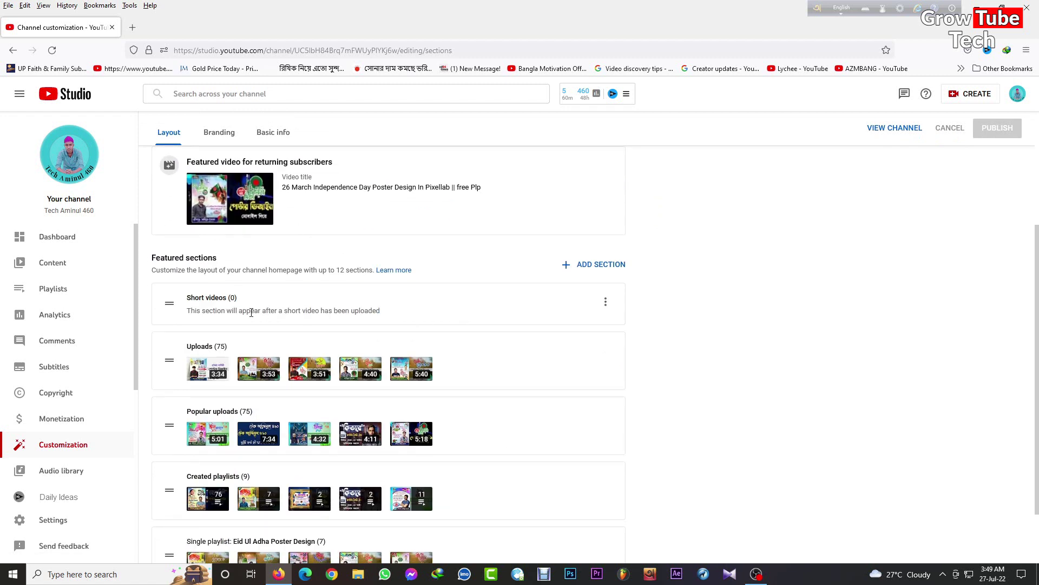
{"action": "left_click_drag", "start_coordinate": [251, 313], "coordinate": [306, 297]}
{"action": "left_click", "coordinate": [648, 322]}
{"action": "scroll", "coordinate": [648, 322], "scroll_direction": "down", "scroll_amount": 2}
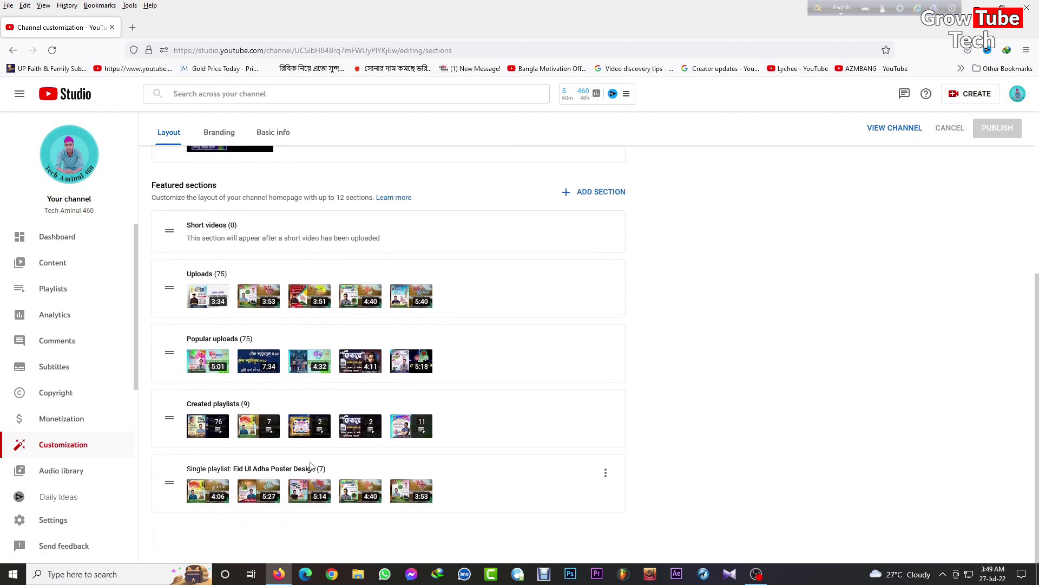
{"action": "left_click_drag", "start_coordinate": [327, 469], "coordinate": [212, 468]}
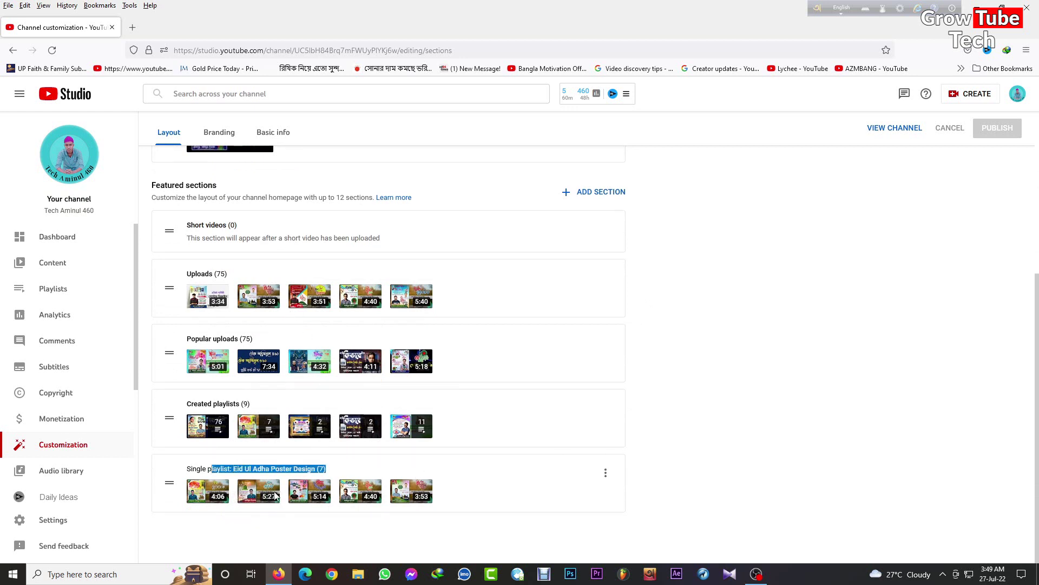
{"action": "left_click", "coordinate": [757, 370]}
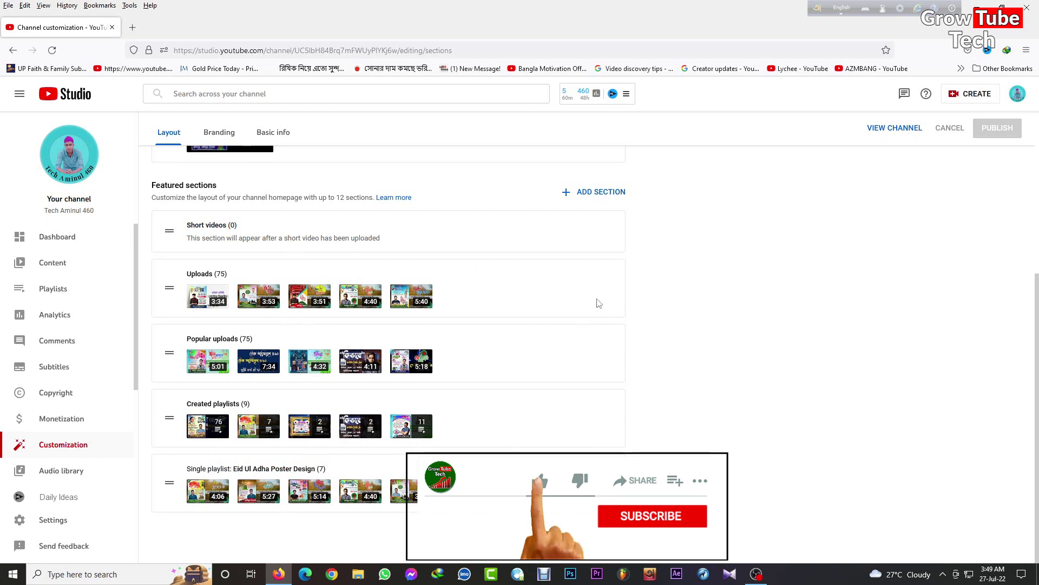
{"action": "scroll", "coordinate": [703, 336], "scroll_direction": "up", "scroll_amount": 3}
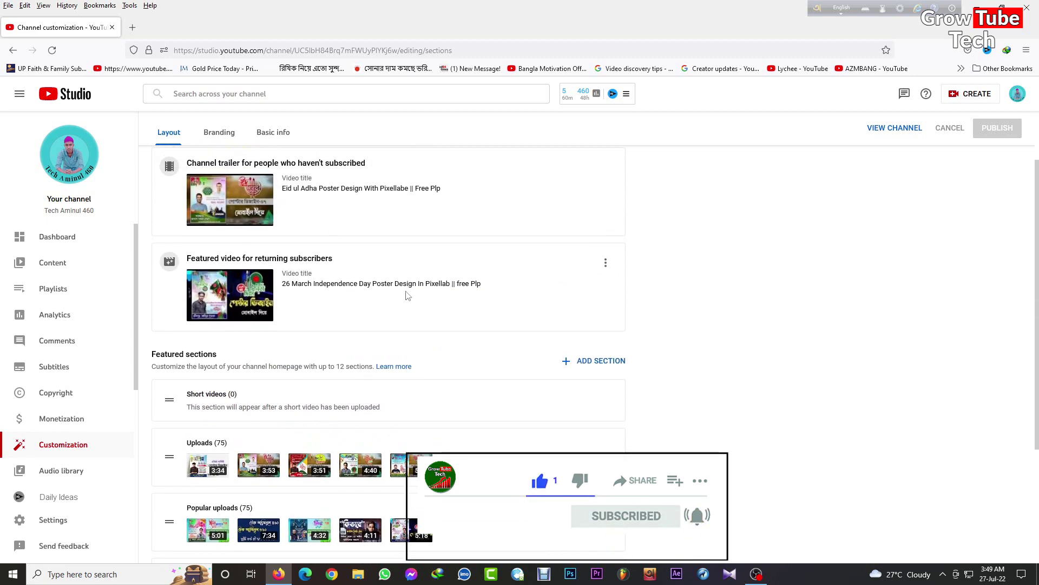
Check the channel's branding images, and read through the whole channel description in the basic info.
{"action": "left_click", "coordinate": [222, 133]}
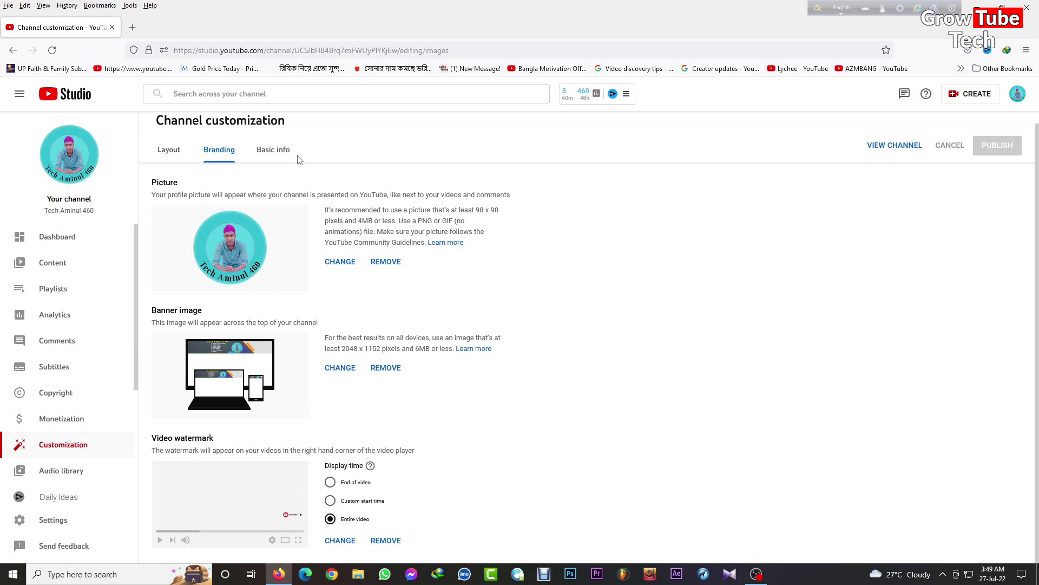
{"action": "left_click", "coordinate": [276, 151]}
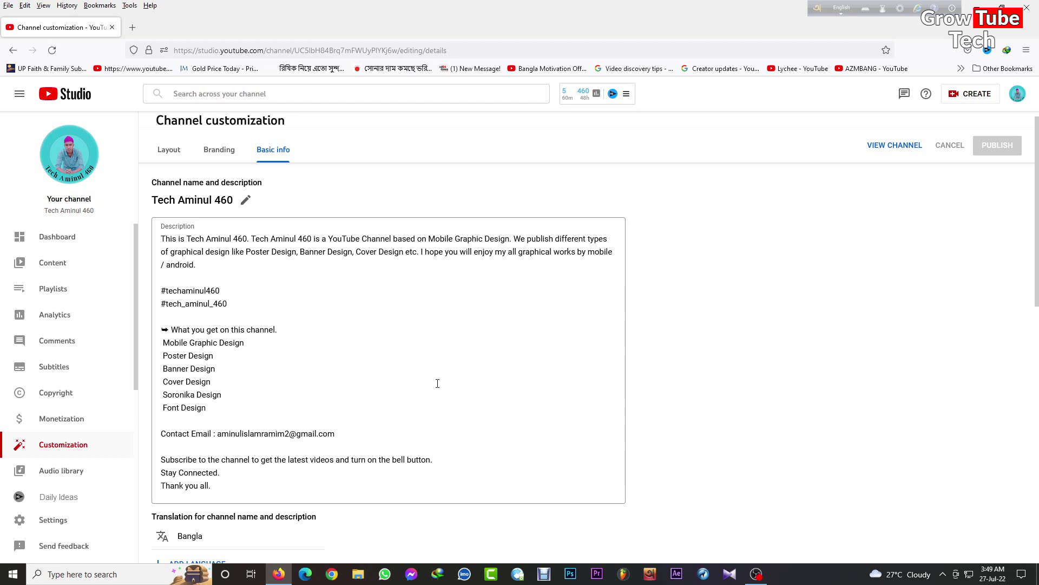
{"action": "mouse_move", "coordinate": [162, 240]}
{"action": "left_mouse_down"}
{"action": "mouse_move", "coordinate": [232, 355]}
{"action": "mouse_move", "coordinate": [258, 457]}
{"action": "mouse_move", "coordinate": [292, 488]}
{"action": "mouse_move", "coordinate": [167, 324]}
{"action": "mouse_move", "coordinate": [168, 240]}
{"action": "left_mouse_up"}
{"action": "left_click", "coordinate": [275, 478]}
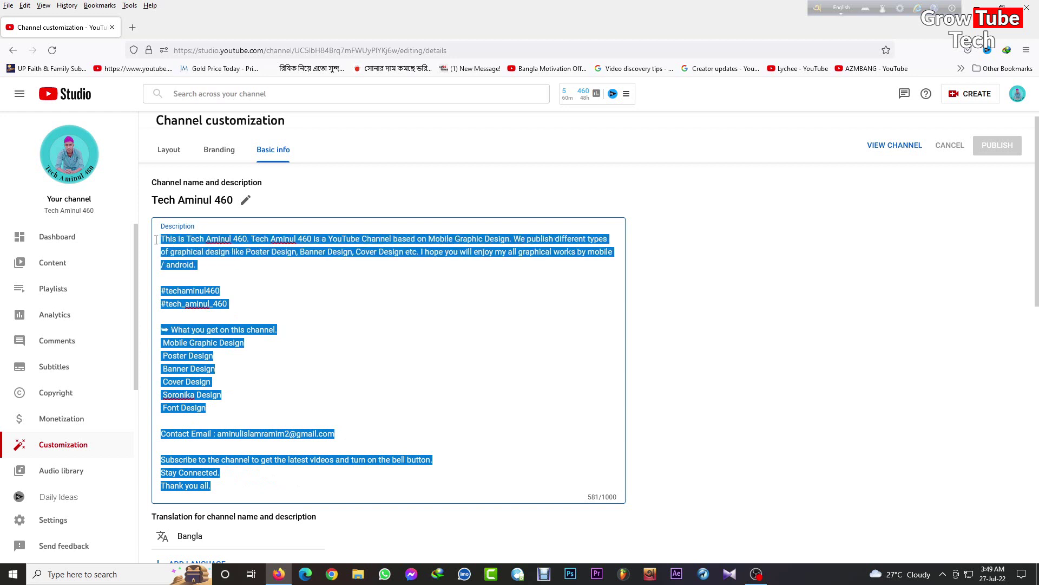
{"action": "left_click", "coordinate": [366, 330]}
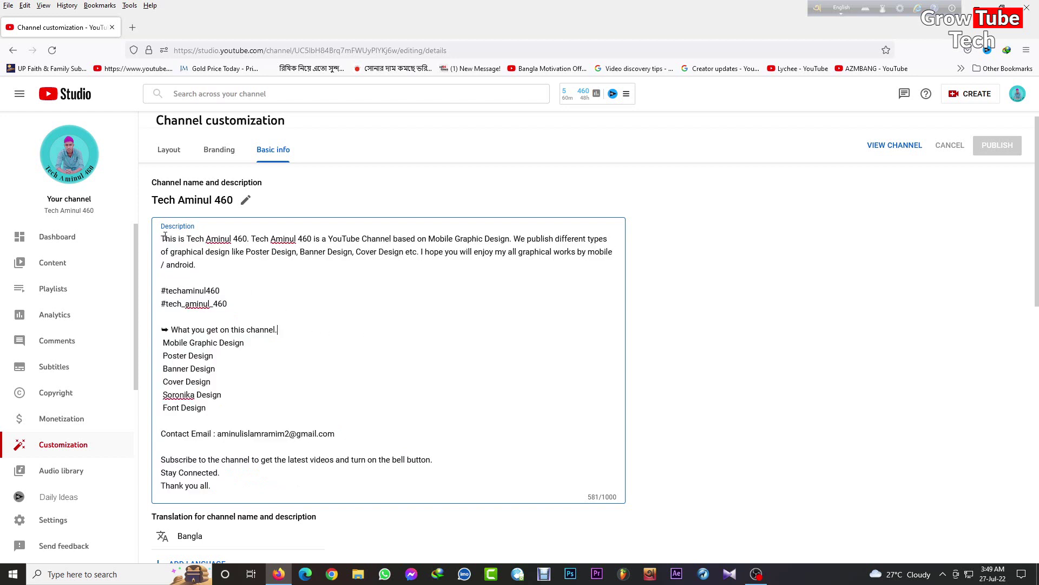
{"action": "left_click_drag", "start_coordinate": [163, 239], "coordinate": [291, 492]}
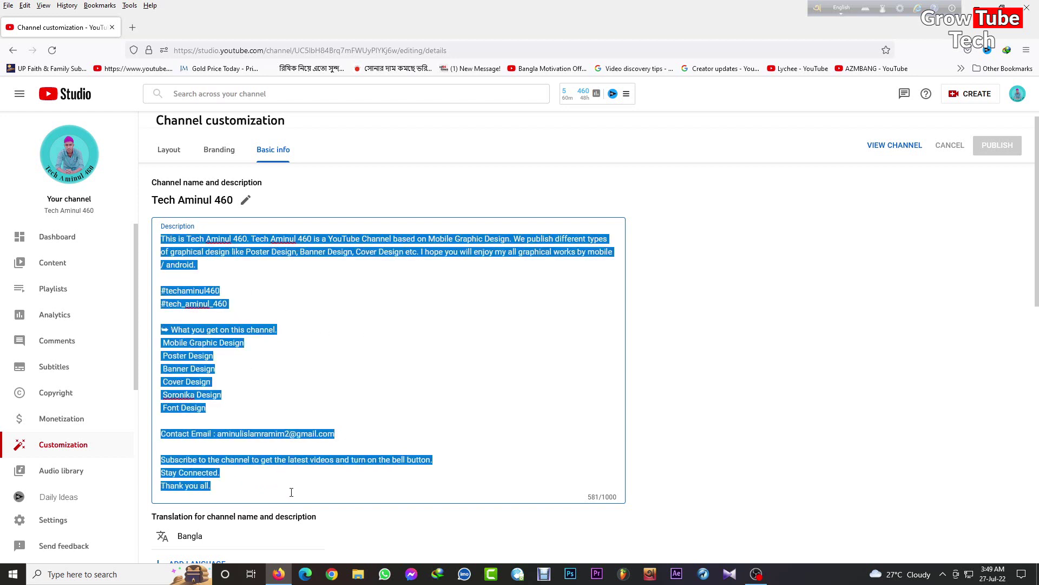
{"action": "left_click", "coordinate": [400, 334]}
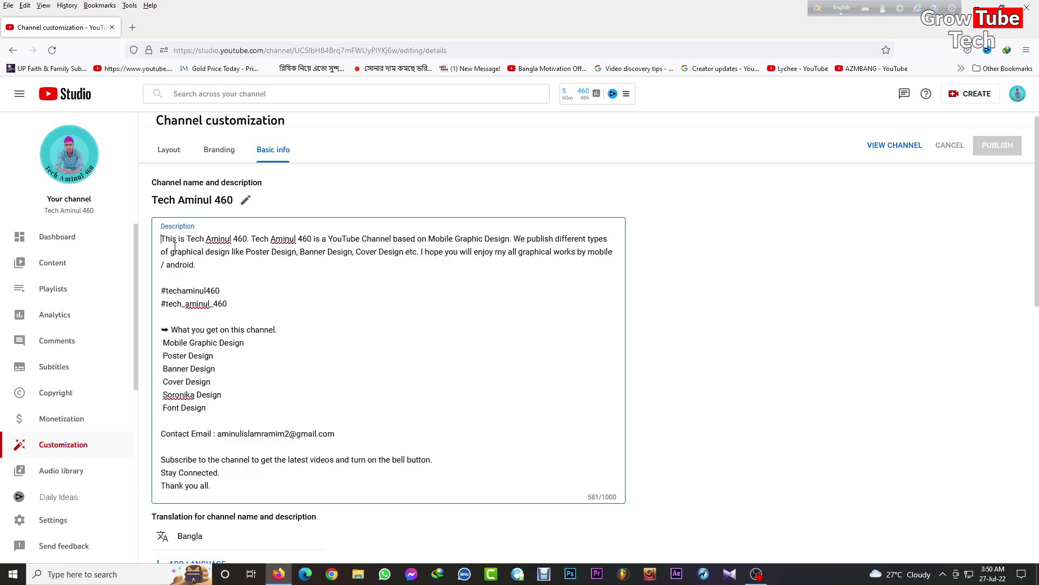
{"action": "left_click_drag", "start_coordinate": [174, 245], "coordinate": [303, 489]}
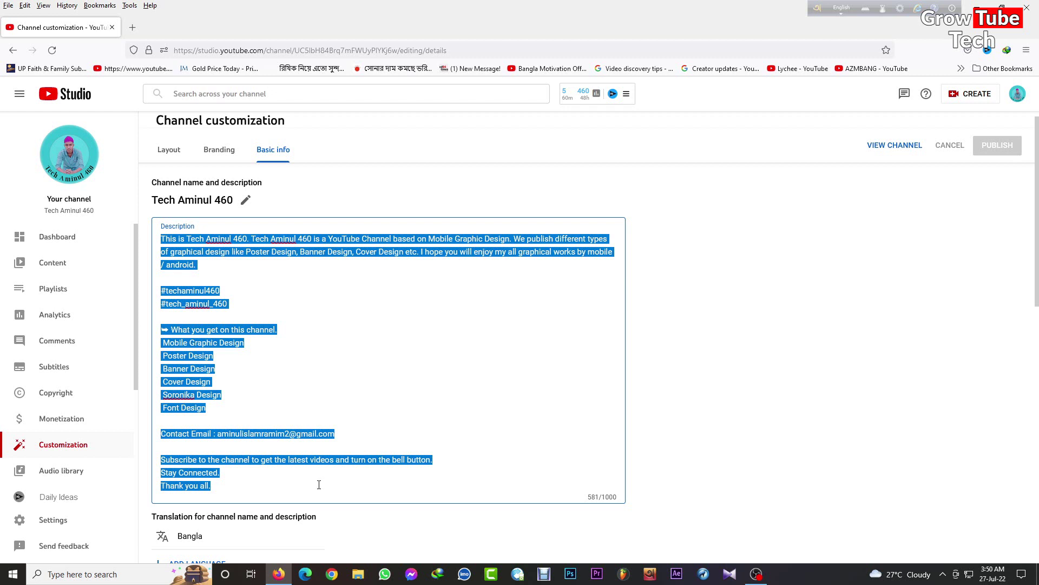
{"action": "left_click", "coordinate": [369, 307]}
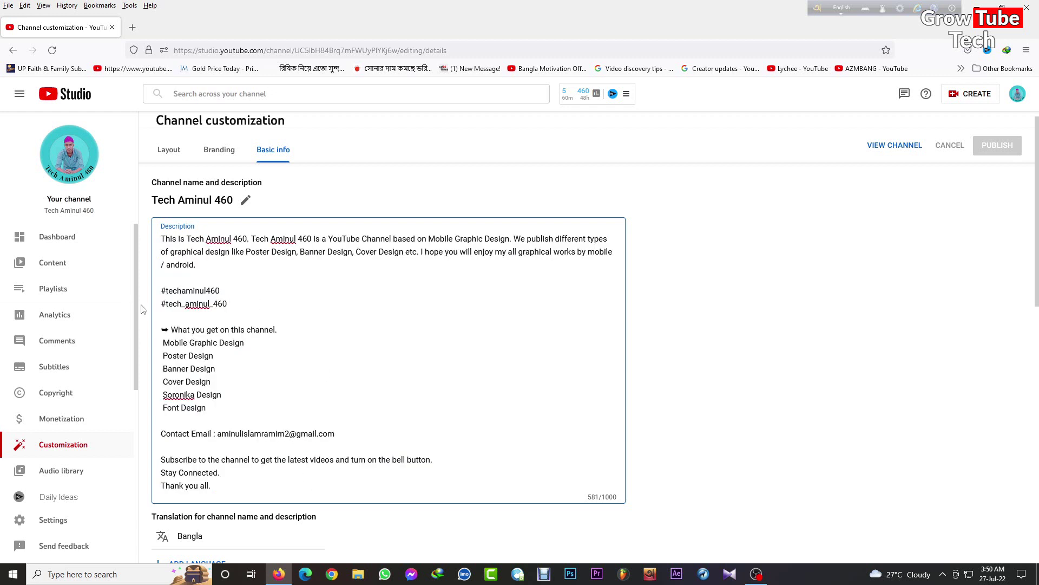
{"action": "left_click_drag", "start_coordinate": [163, 240], "coordinate": [355, 501]}
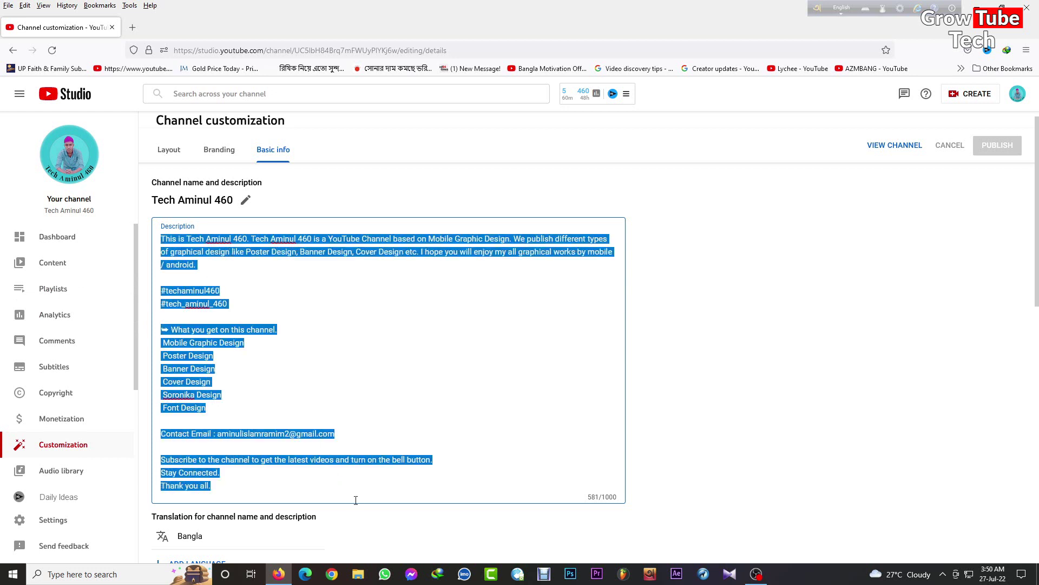
{"action": "left_click", "coordinate": [357, 490]}
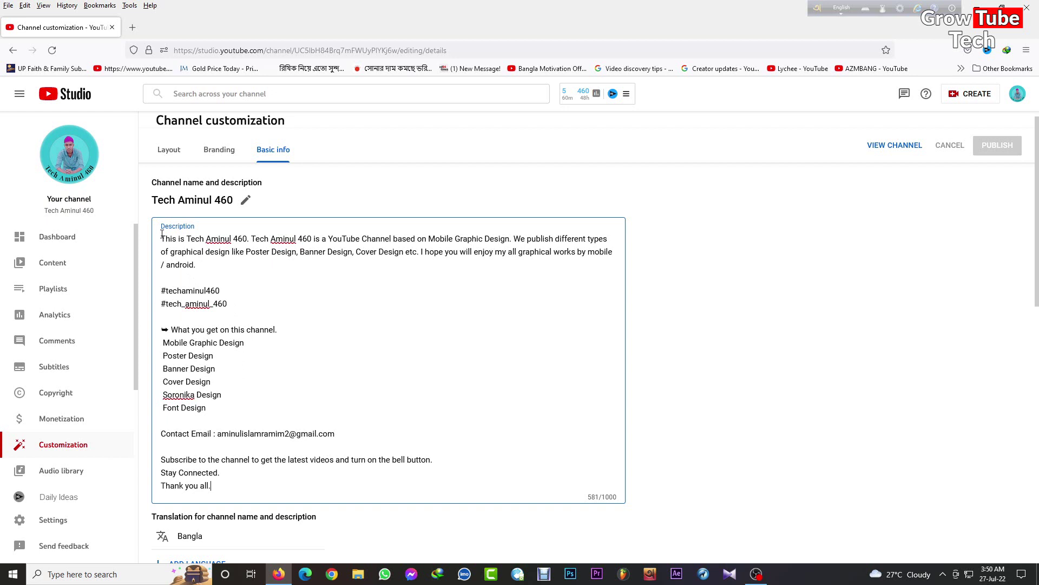
Go over the description again, checking the contact email line and the full text from introduction to closing lines.
{"action": "left_click_drag", "start_coordinate": [161, 234], "coordinate": [371, 488]}
{"action": "left_click", "coordinate": [371, 481]}
{"action": "left_click_drag", "start_coordinate": [174, 433], "coordinate": [392, 428]}
{"action": "left_click", "coordinate": [377, 426]}
{"action": "left_click_drag", "start_coordinate": [184, 256], "coordinate": [437, 520]}
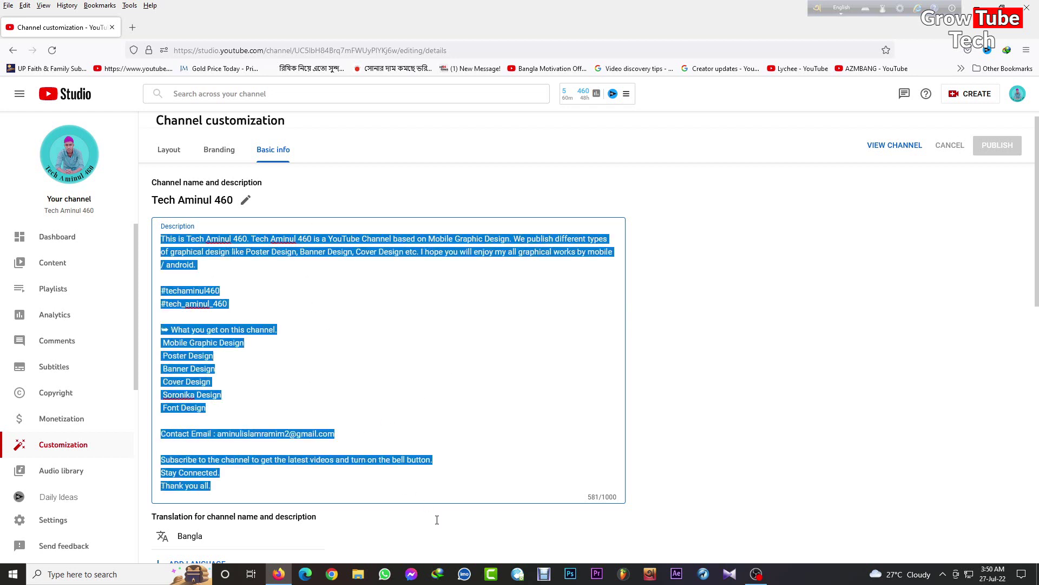
{"action": "left_click", "coordinate": [441, 515]}
Check the Bangla translation of the channel name and description, and the channel's custom URL.
{"action": "scroll", "coordinate": [220, 360], "scroll_direction": "down", "scroll_amount": 3}
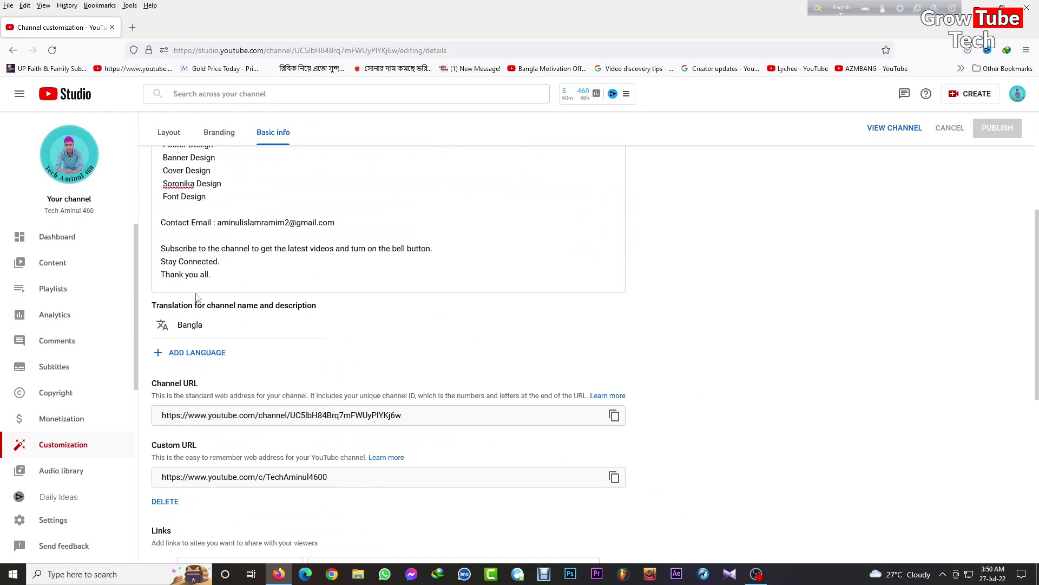
{"action": "left_click_drag", "start_coordinate": [166, 302], "coordinate": [336, 311]}
{"action": "left_click", "coordinate": [347, 310]}
{"action": "mouse_move", "coordinate": [217, 324]}
{"action": "left_click", "coordinate": [262, 250]}
{"action": "scroll", "coordinate": [205, 379], "scroll_direction": "down", "scroll_amount": 2}
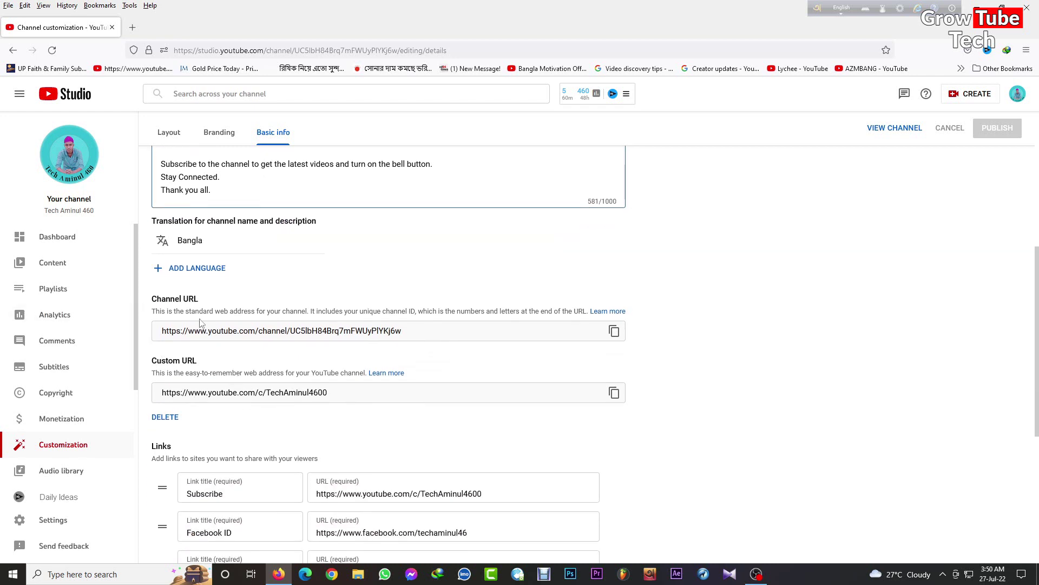
{"action": "left_click_drag", "start_coordinate": [153, 360], "coordinate": [255, 361]}
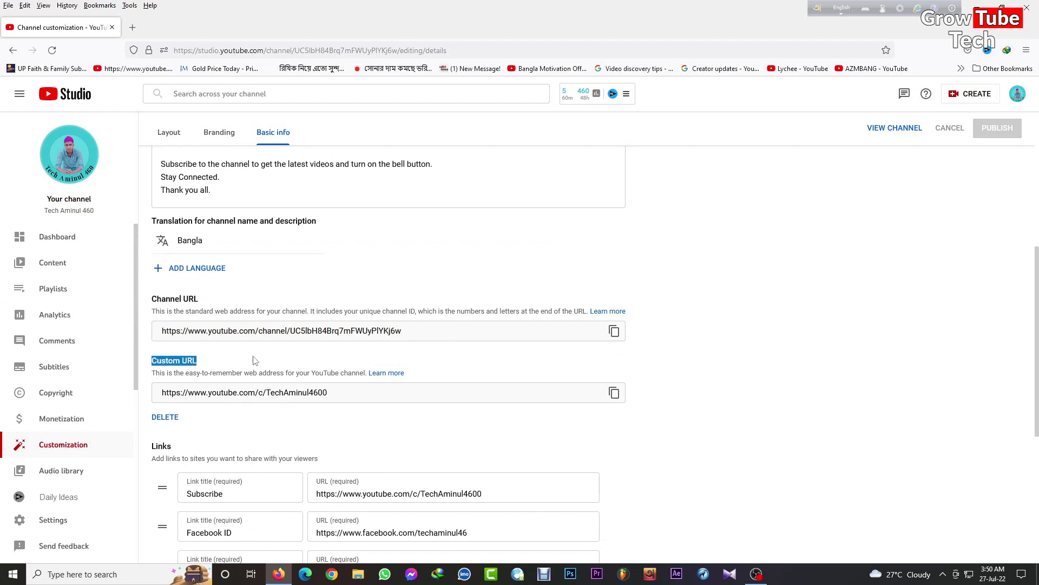
{"action": "left_click", "coordinate": [255, 361]}
Remove the trailing "/?ref=bookmarks" from the Facebook page link's URL and "/?ref=share" from the Facebook Group link's URL.
{"action": "scroll", "coordinate": [270, 357], "scroll_direction": "down", "scroll_amount": 4}
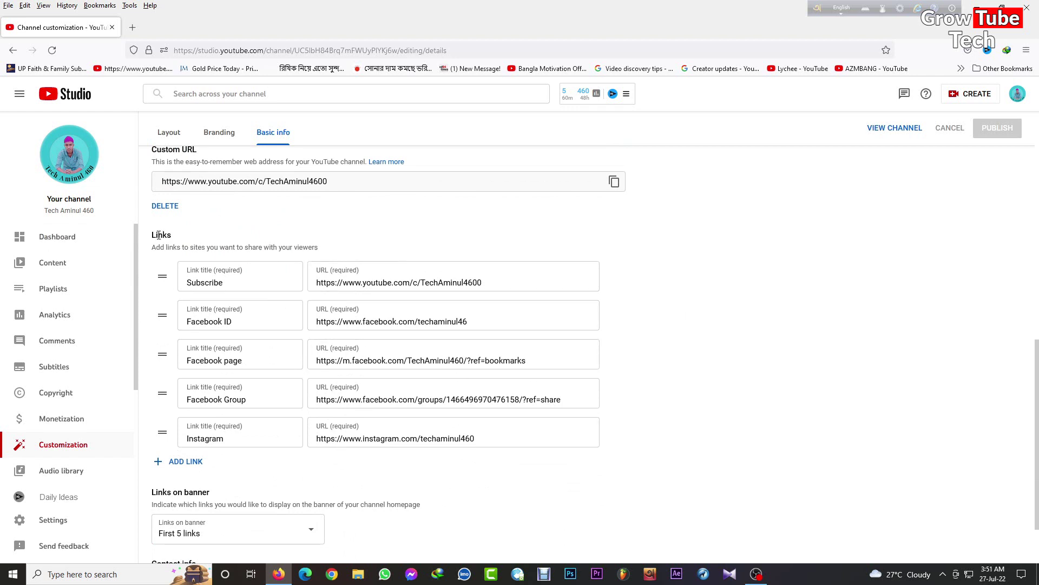
{"action": "left_click_drag", "start_coordinate": [153, 238], "coordinate": [216, 240]}
{"action": "left_click", "coordinate": [299, 241]}
{"action": "scroll", "coordinate": [542, 379], "scroll_direction": "down", "scroll_amount": 2}
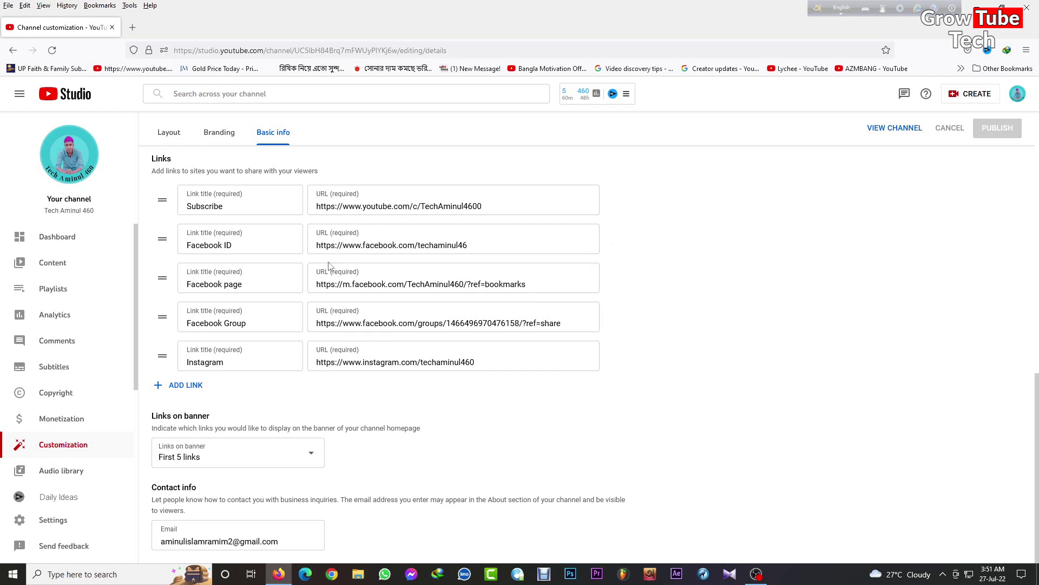
{"action": "triple_click", "coordinate": [508, 243]}
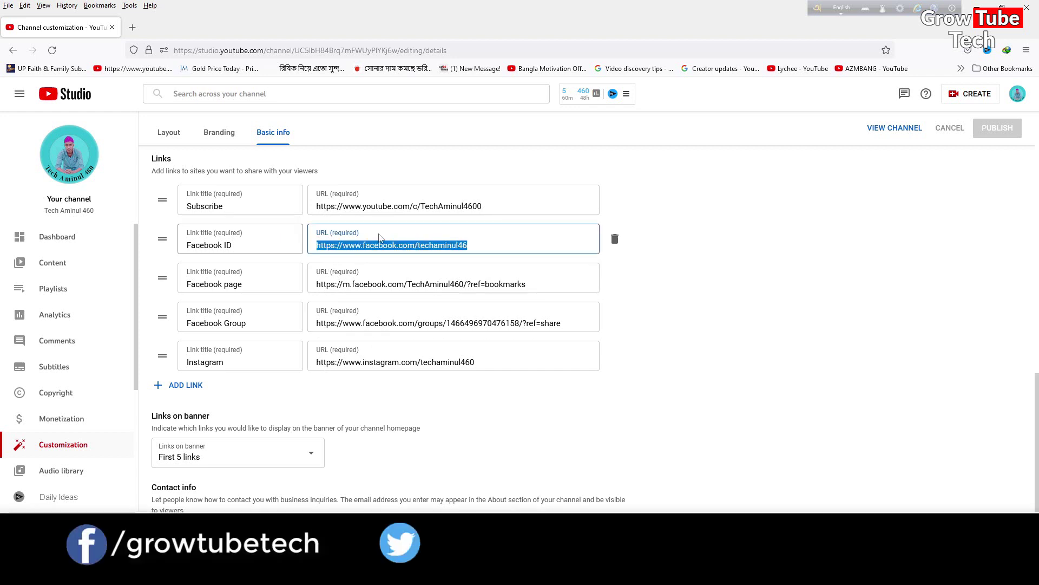
{"action": "left_click", "coordinate": [532, 290]}
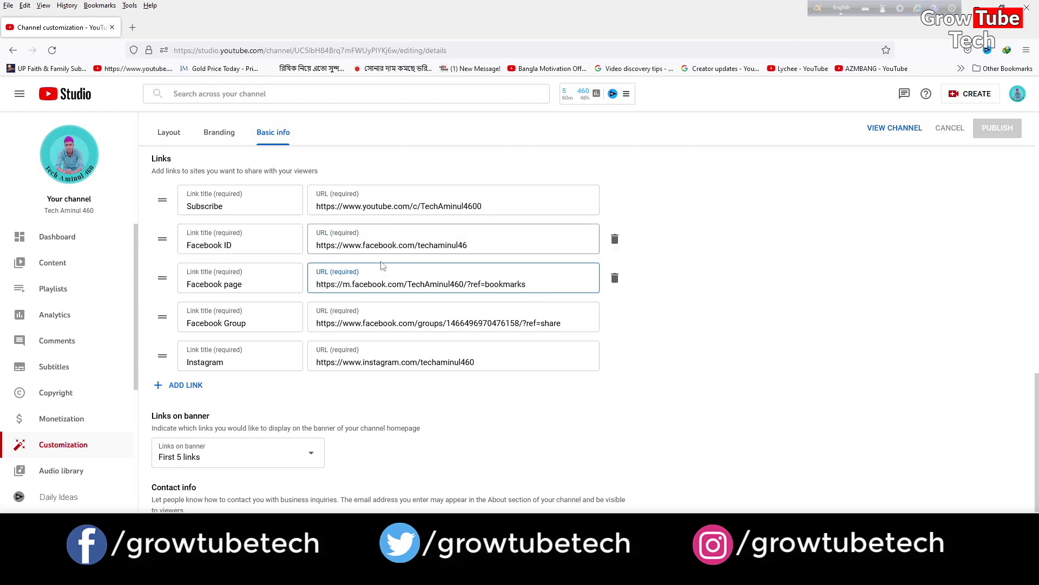
{"action": "left_click", "coordinate": [427, 324]}
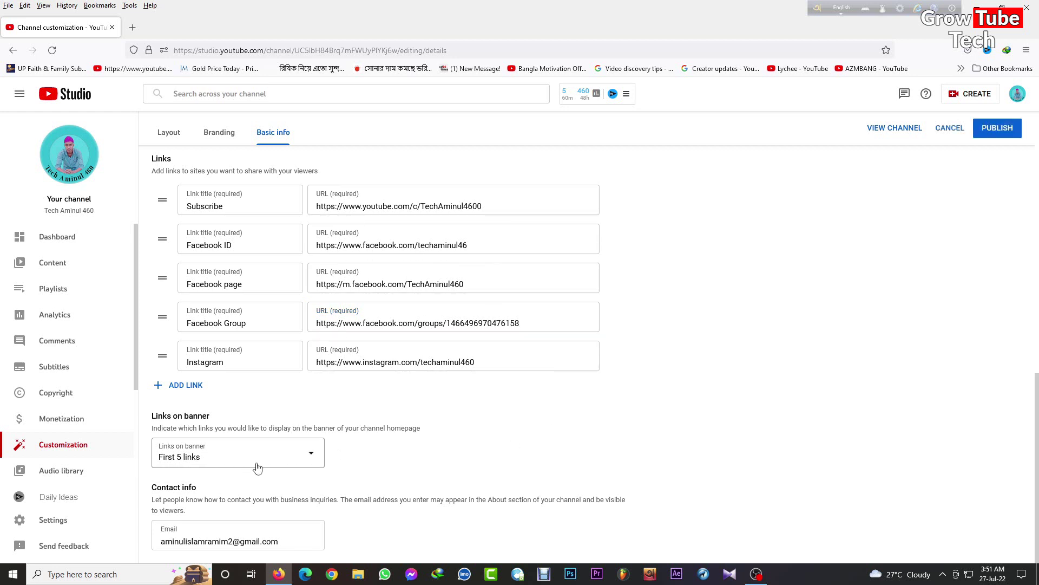
Check the contact email for business inquiries and publish the basic info changes.
{"action": "left_click", "coordinate": [171, 545]}
{"action": "key", "text": "ctrl+a"}
{"action": "left_click", "coordinate": [386, 543]}
{"action": "scroll", "coordinate": [287, 417], "scroll_direction": "up", "scroll_amount": 4}
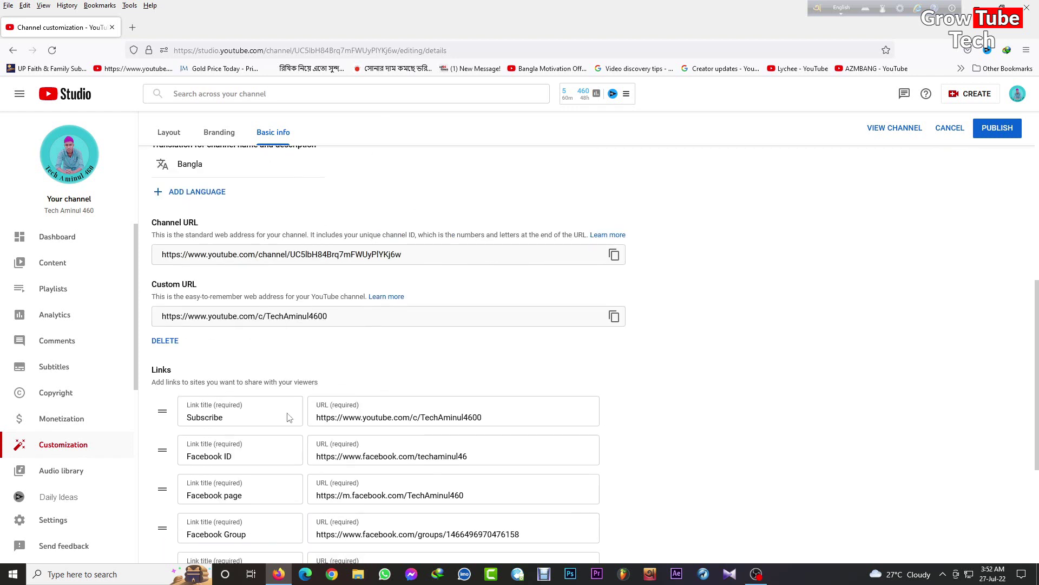
{"action": "left_click", "coordinate": [1005, 135]}
View the public channel page and test the Facebook group and Facebook page links on its banner.
{"action": "left_click", "coordinate": [894, 128]}
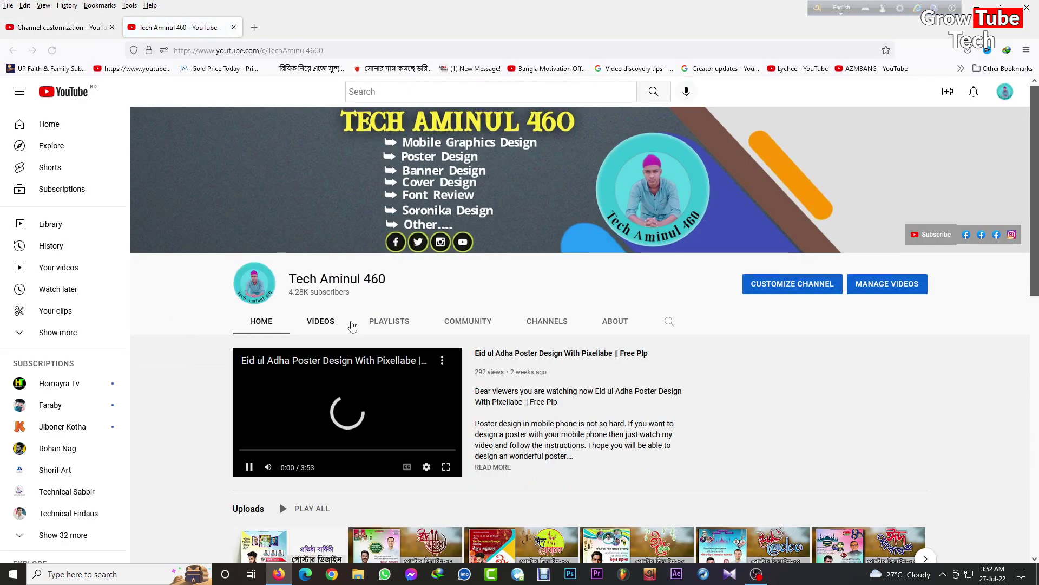
{"action": "left_click", "coordinate": [1000, 238]}
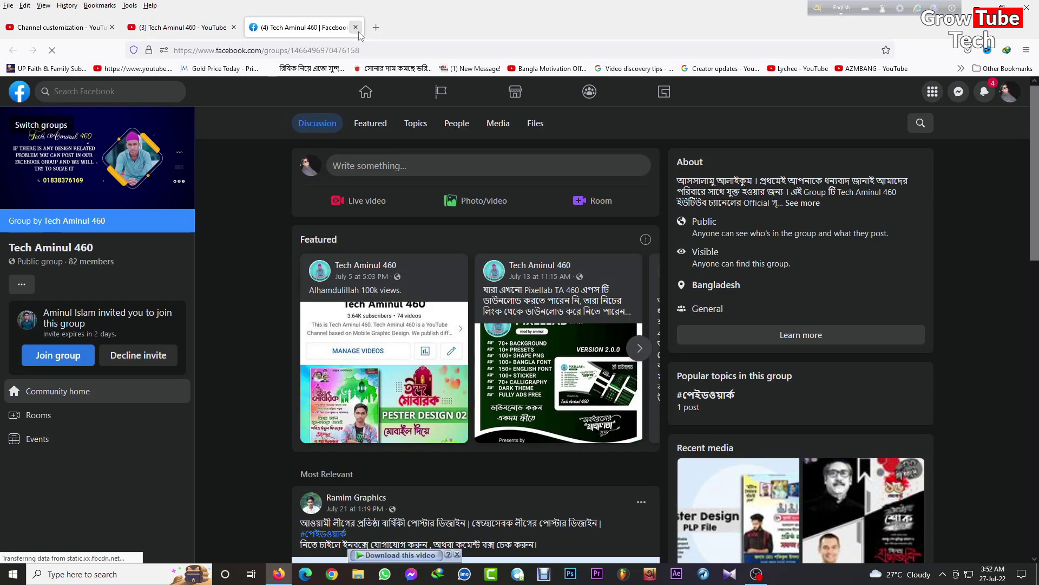
{"action": "left_click", "coordinate": [355, 27]}
{"action": "left_click", "coordinate": [977, 241]}
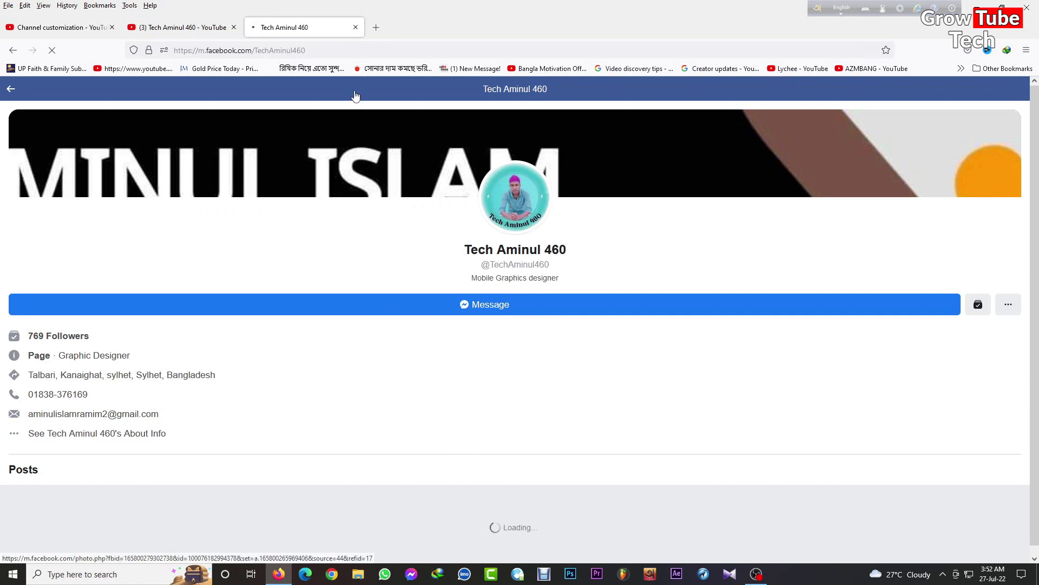
{"action": "key", "text": "ctrl+w"}
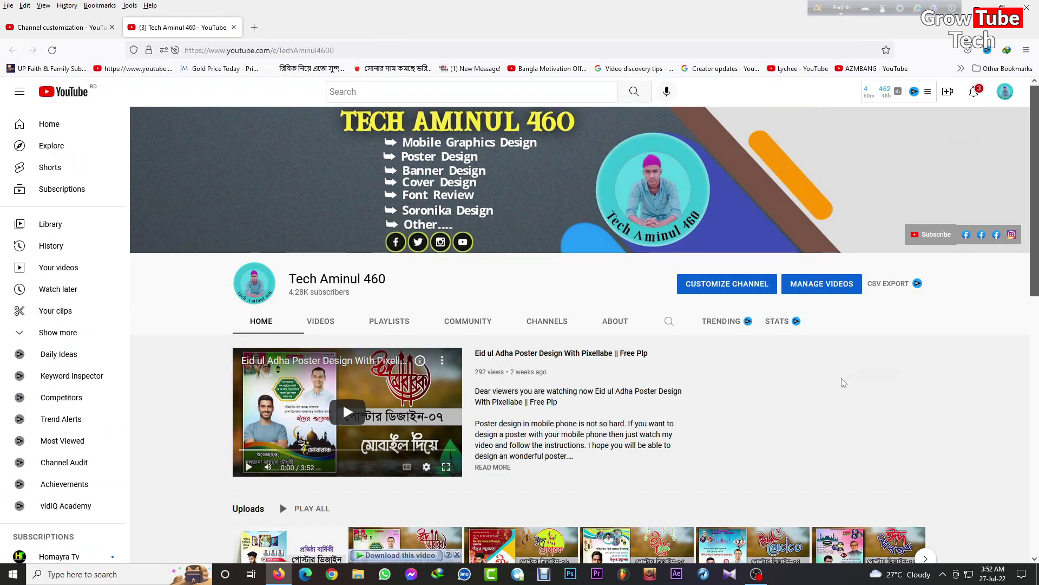
Replace the "m" prefix in the Facebook page link's URL with "www" and publish the basic info changes.
{"action": "left_click", "coordinate": [65, 27]}
{"action": "scroll", "coordinate": [500, 461], "scroll_direction": "down", "scroll_amount": 3}
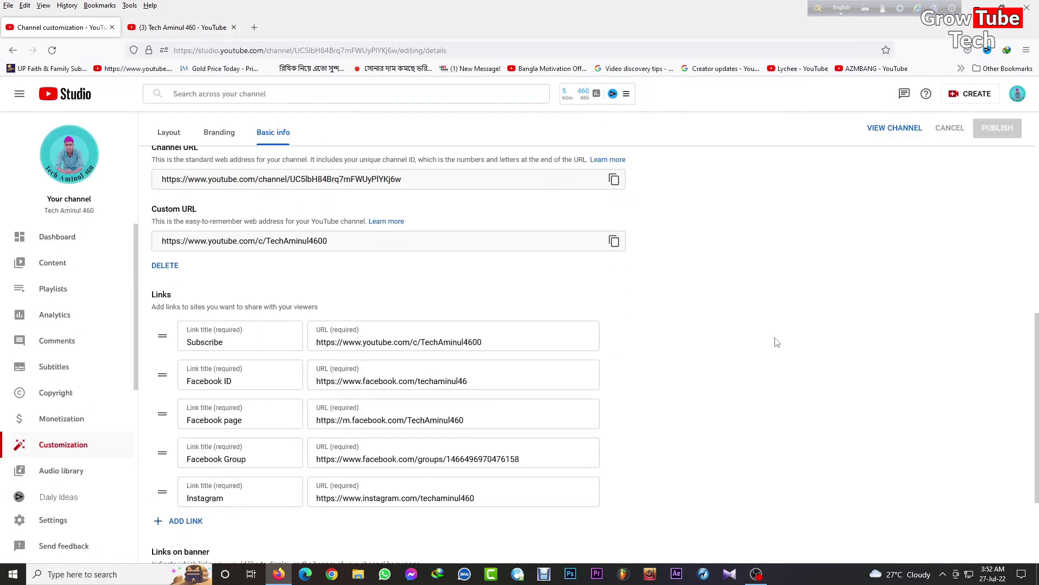
{"action": "double_click", "coordinate": [351, 449]}
{"action": "right_click", "coordinate": [351, 449]}
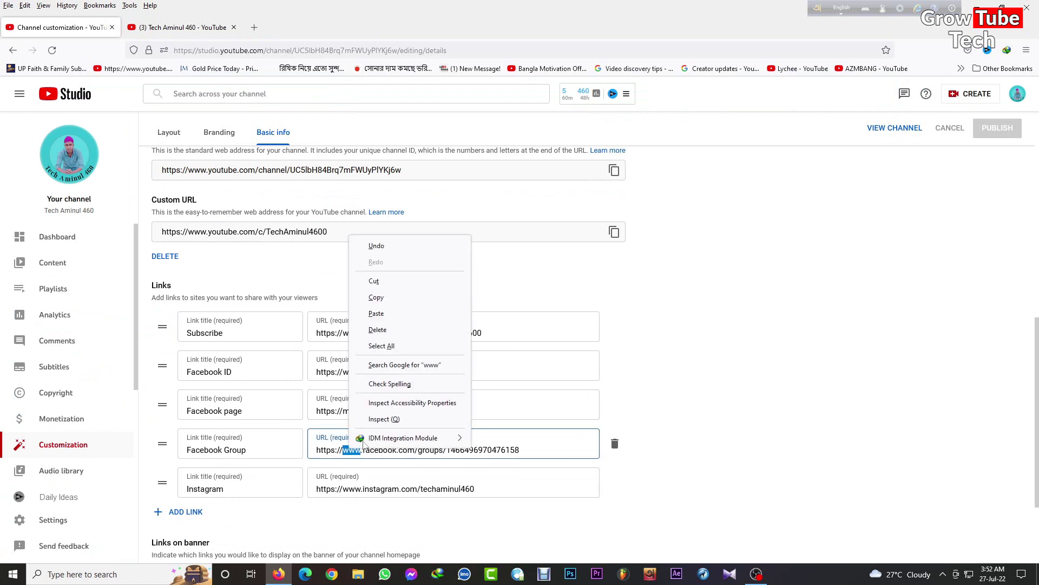
{"action": "left_click", "coordinate": [376, 297]}
{"action": "left_click", "coordinate": [350, 410]}
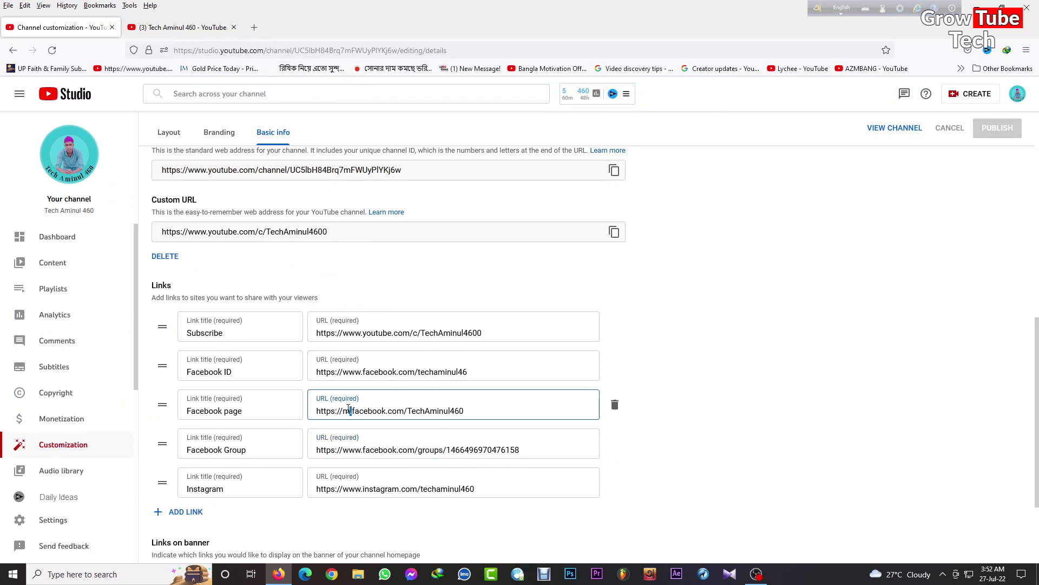
{"action": "right_click", "coordinate": [345, 410]}
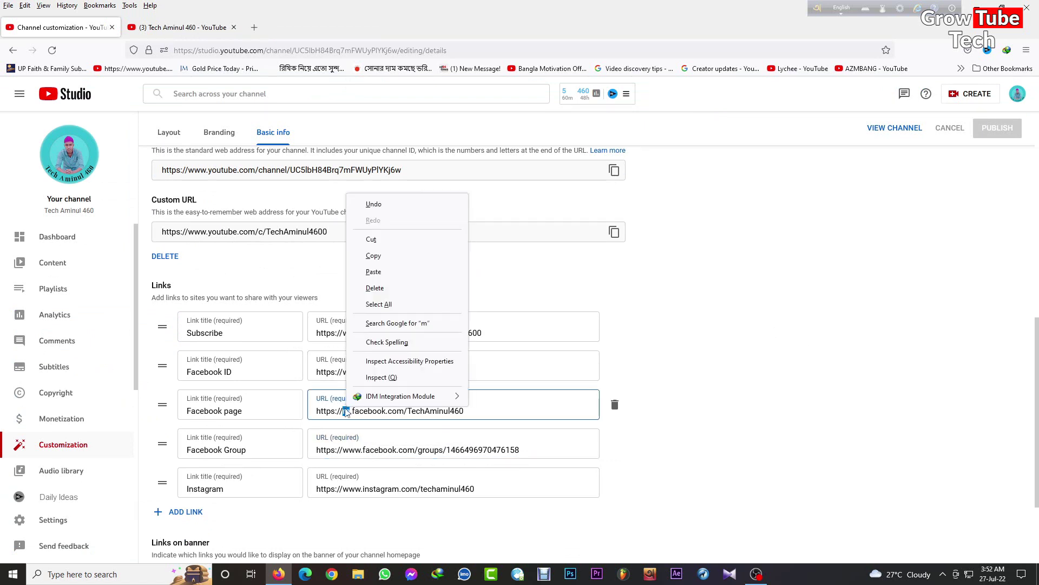
{"action": "left_click", "coordinate": [385, 258]}
{"action": "left_click", "coordinate": [452, 451]}
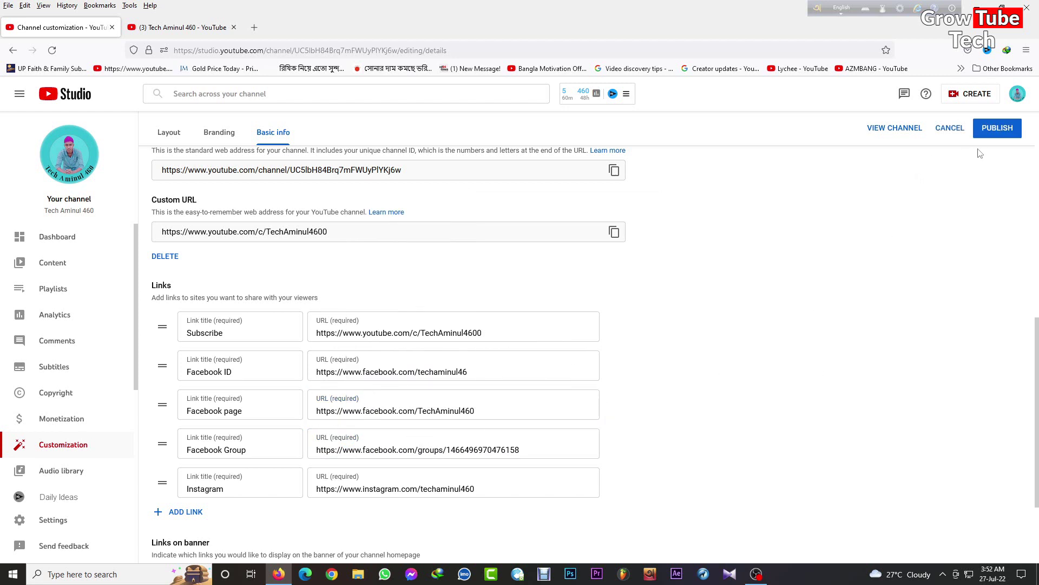
{"action": "left_click", "coordinate": [994, 124]}
View the public channel page and test the Facebook page link on its banner.
{"action": "left_click", "coordinate": [875, 130]}
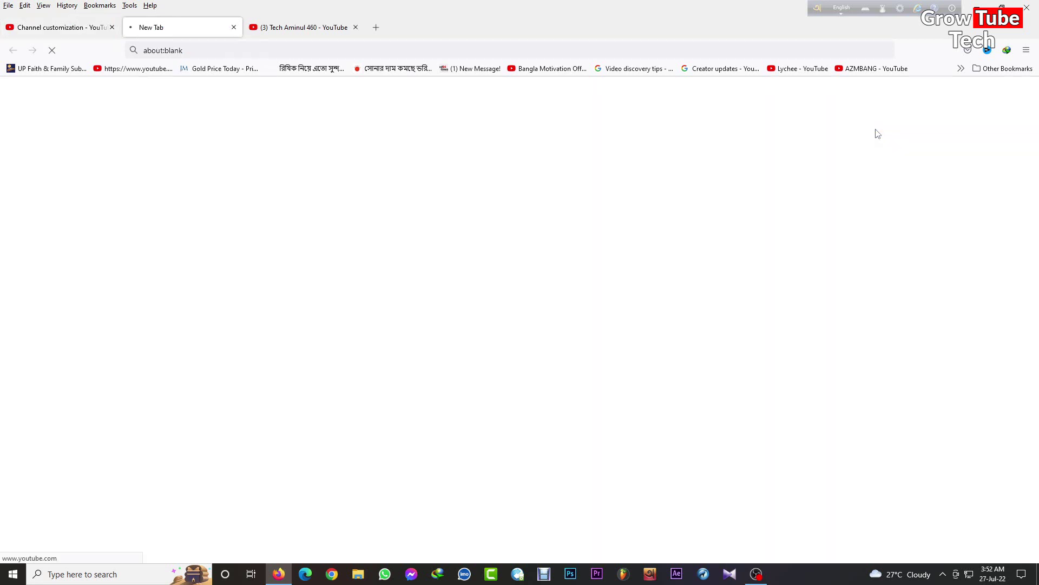
{"action": "left_click", "coordinate": [982, 235]}
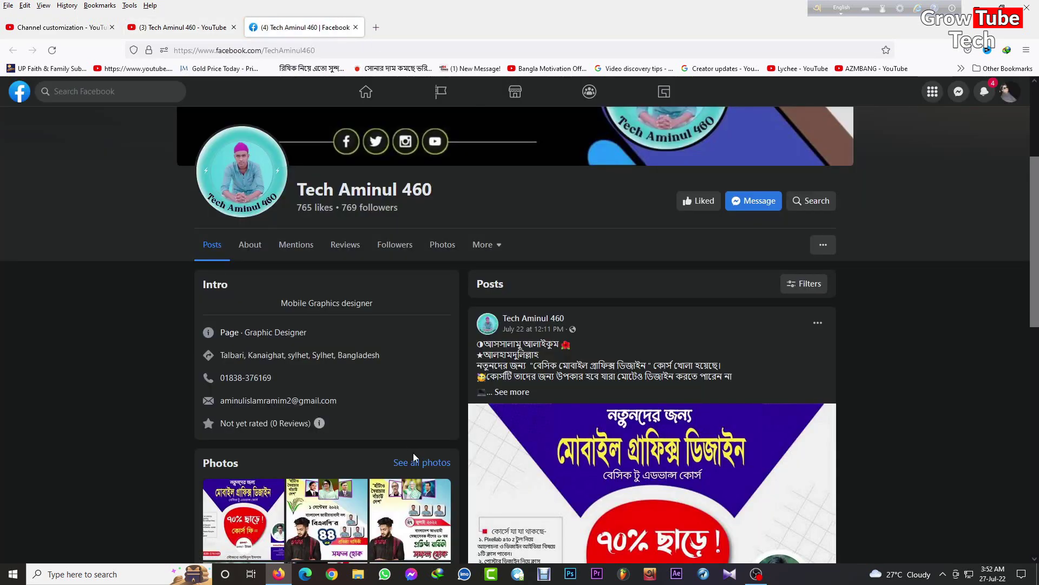
{"action": "scroll", "coordinate": [413, 453], "scroll_direction": "down", "scroll_amount": 3}
{"action": "left_click", "coordinate": [355, 27]}
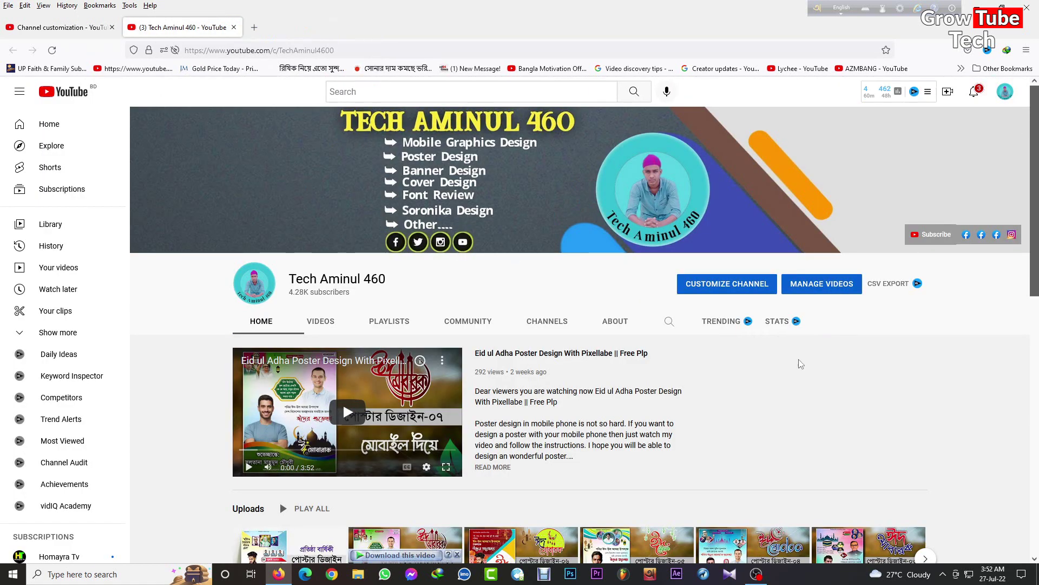
Review the description on the public channel's About page and compare it with the description in the basic info settings.
{"action": "left_click", "coordinate": [98, 30]}
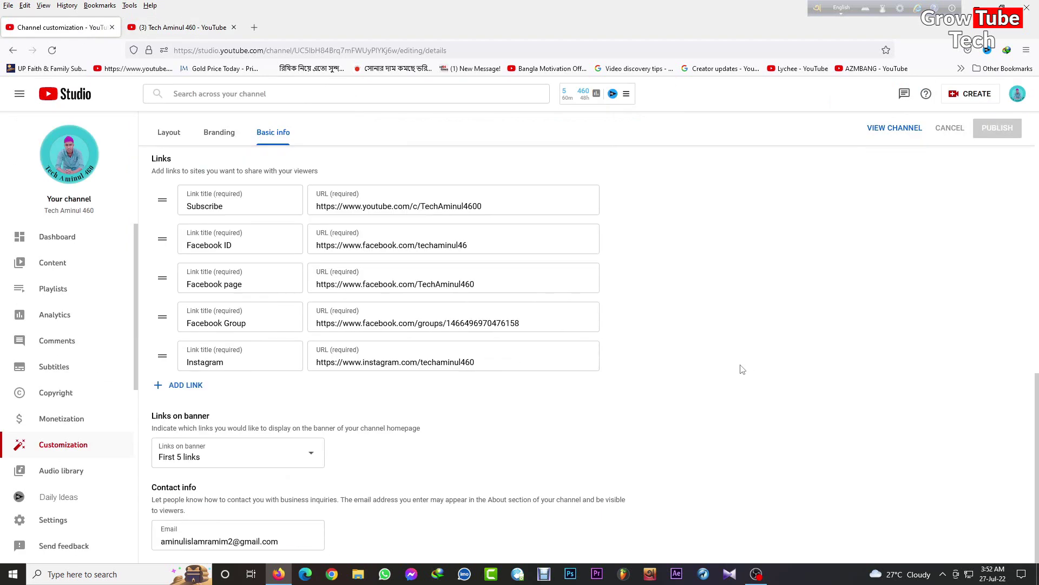
{"action": "scroll", "coordinate": [614, 355], "scroll_direction": "up", "scroll_amount": 5}
{"action": "left_click", "coordinate": [895, 129]}
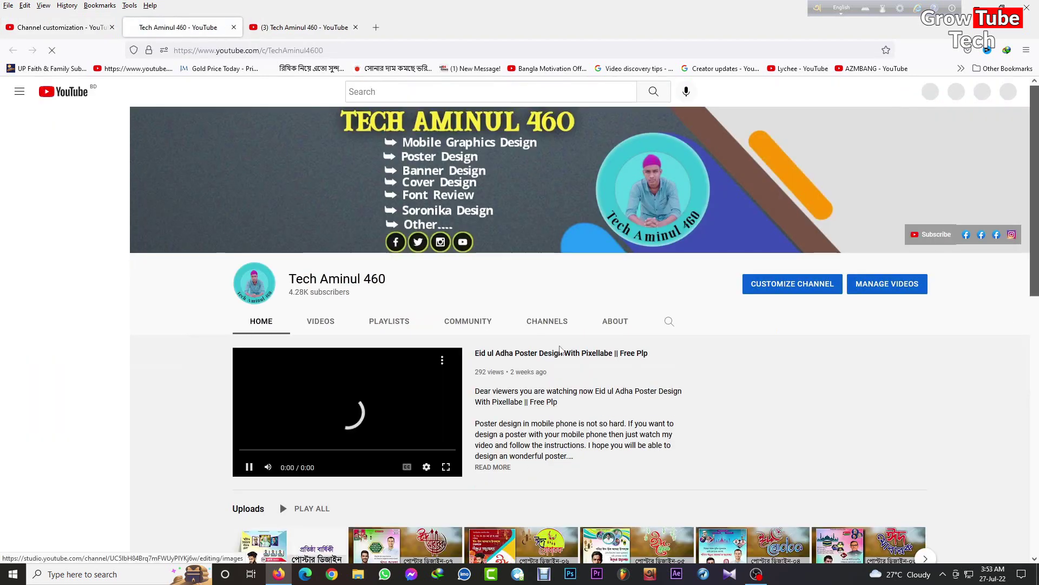
{"action": "left_click", "coordinate": [615, 321]}
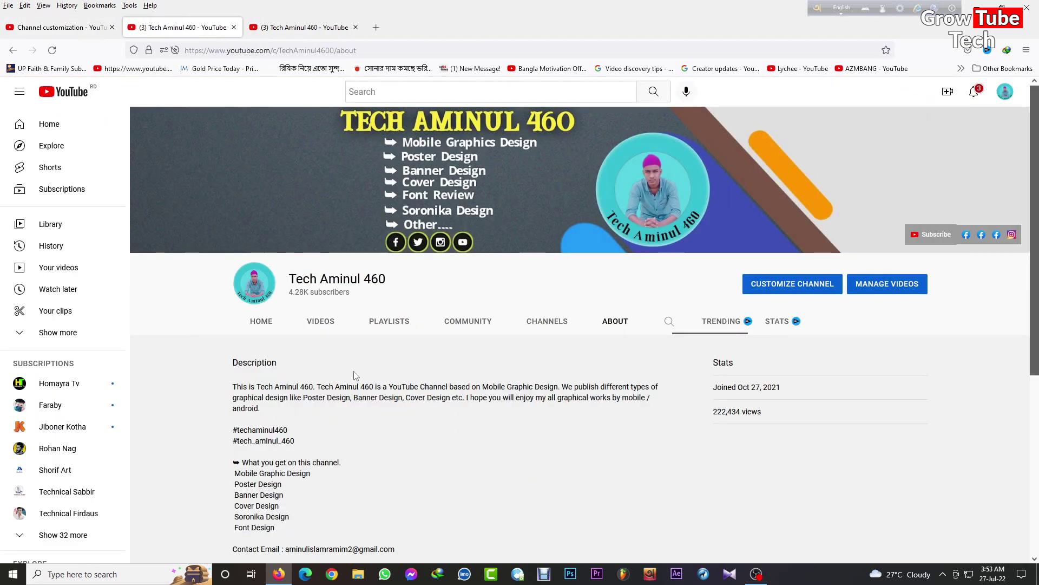
{"action": "scroll", "coordinate": [354, 375], "scroll_direction": "down", "scroll_amount": 2}
{"action": "left_click_drag", "start_coordinate": [232, 251], "coordinate": [346, 474]}
{"action": "left_click", "coordinate": [355, 499]}
{"action": "left_click", "coordinate": [54, 27]}
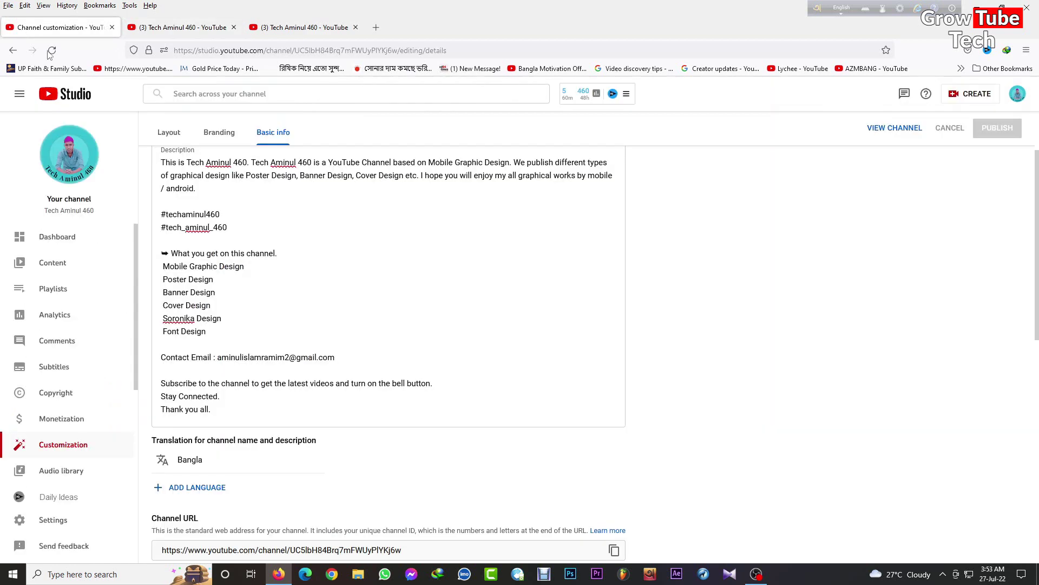
{"action": "scroll", "coordinate": [669, 390], "scroll_direction": "up", "scroll_amount": 2}
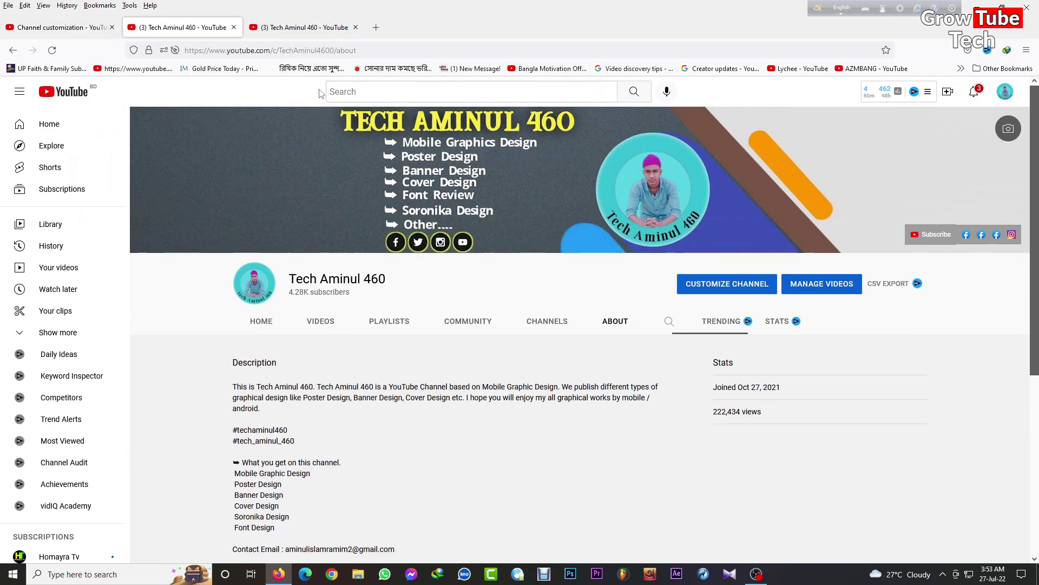
{"action": "left_click", "coordinate": [55, 29]}
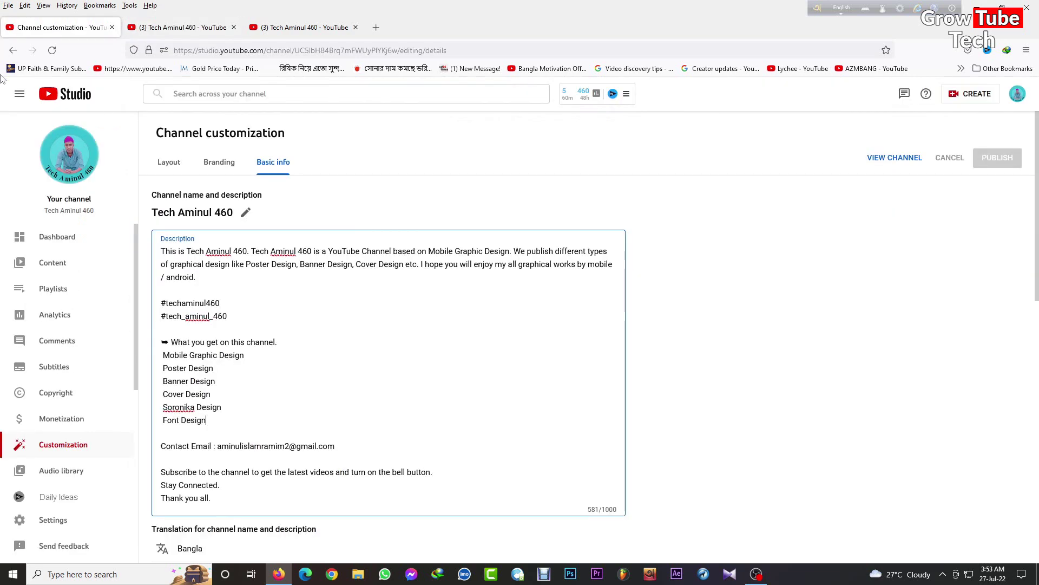
Open the details of the video "Awami Swachhasebak League Foundation Anniversary Poster Design || Free Plp" and look through its description.
{"action": "left_click", "coordinate": [63, 269]}
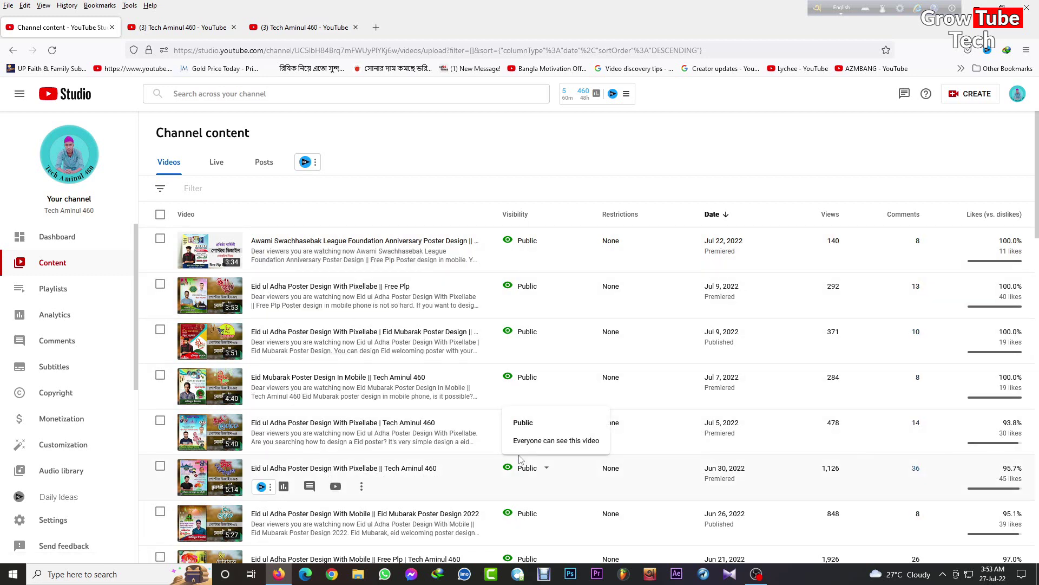
{"action": "left_click", "coordinate": [403, 248]}
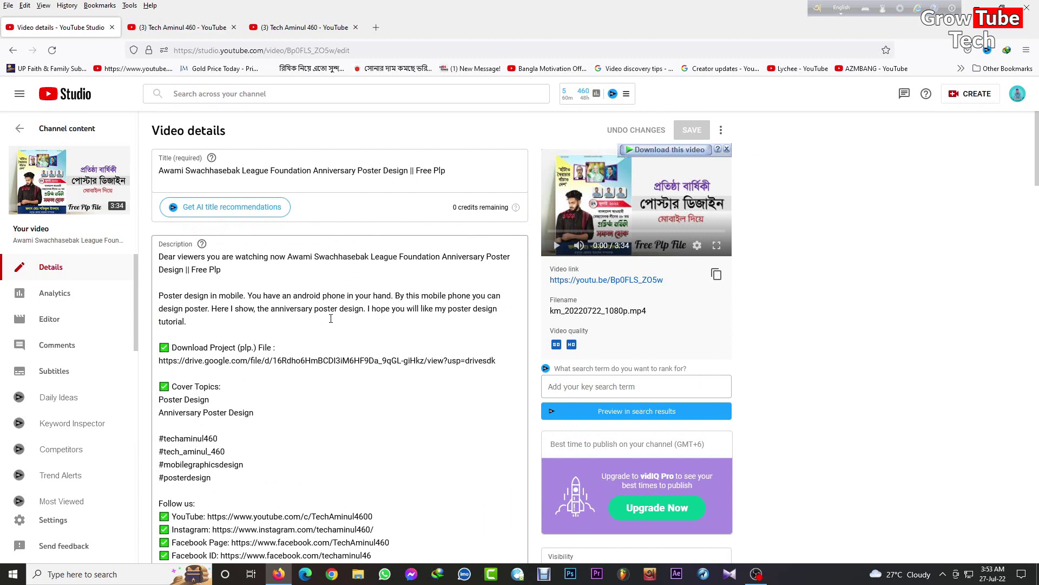
{"action": "scroll", "coordinate": [331, 318], "scroll_direction": "down", "scroll_amount": 4}
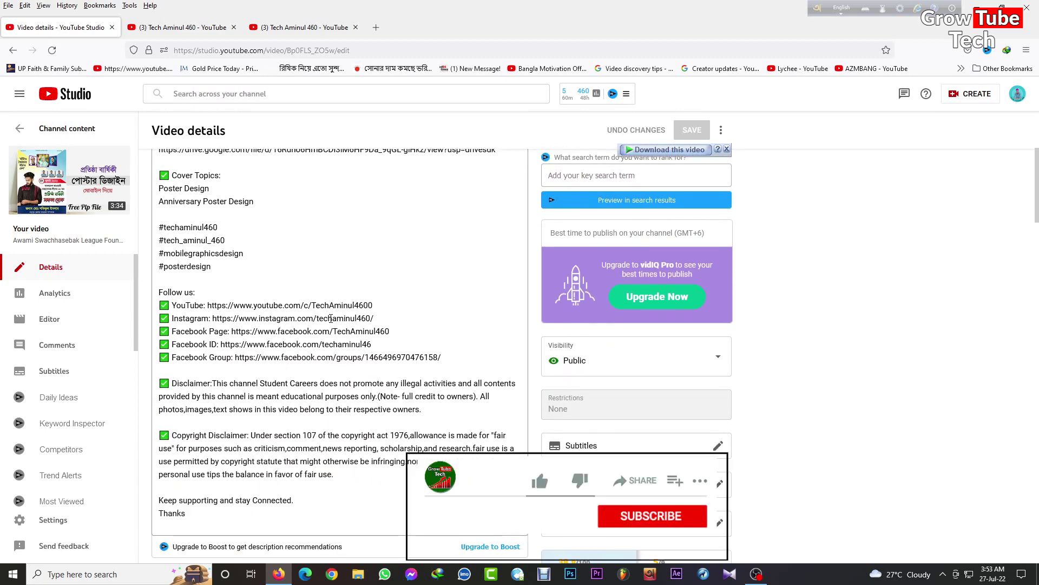
{"action": "scroll", "coordinate": [331, 318], "scroll_direction": "up", "scroll_amount": 4}
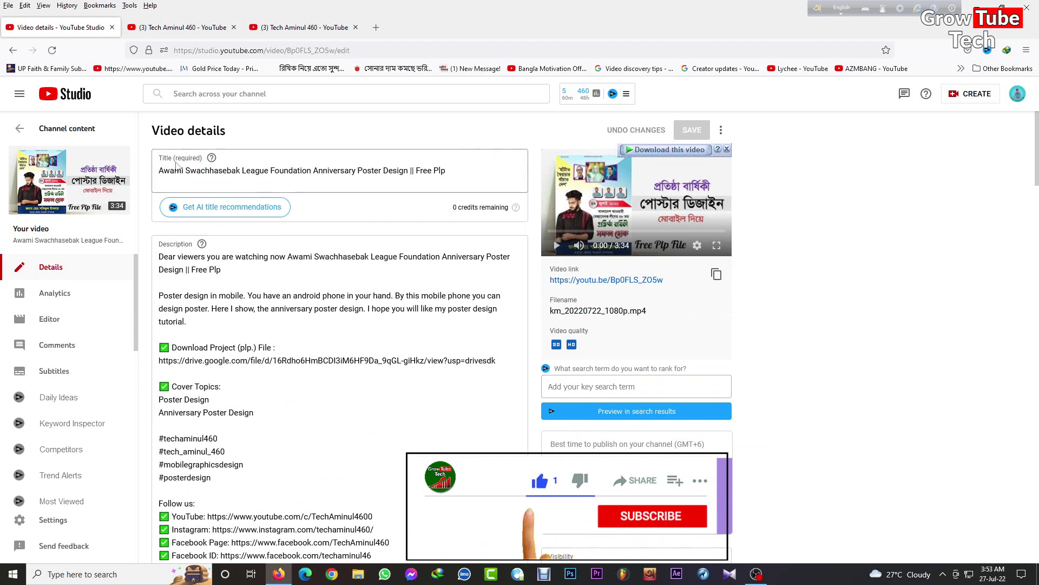
Examine the video's title and the opening paragraphs of its description.
{"action": "left_click_drag", "start_coordinate": [163, 172], "coordinate": [474, 210]}
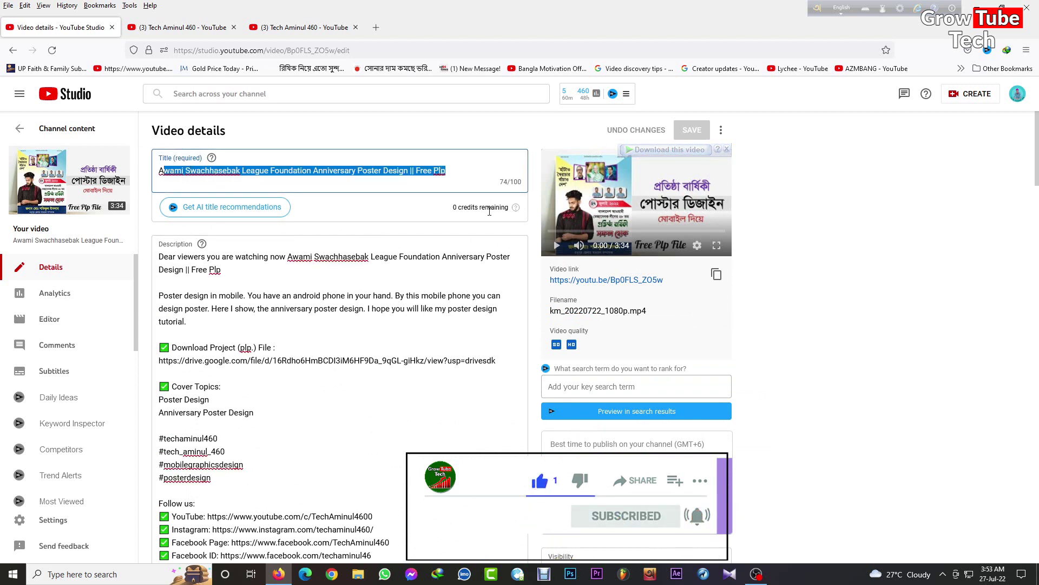
{"action": "left_click", "coordinate": [328, 304]}
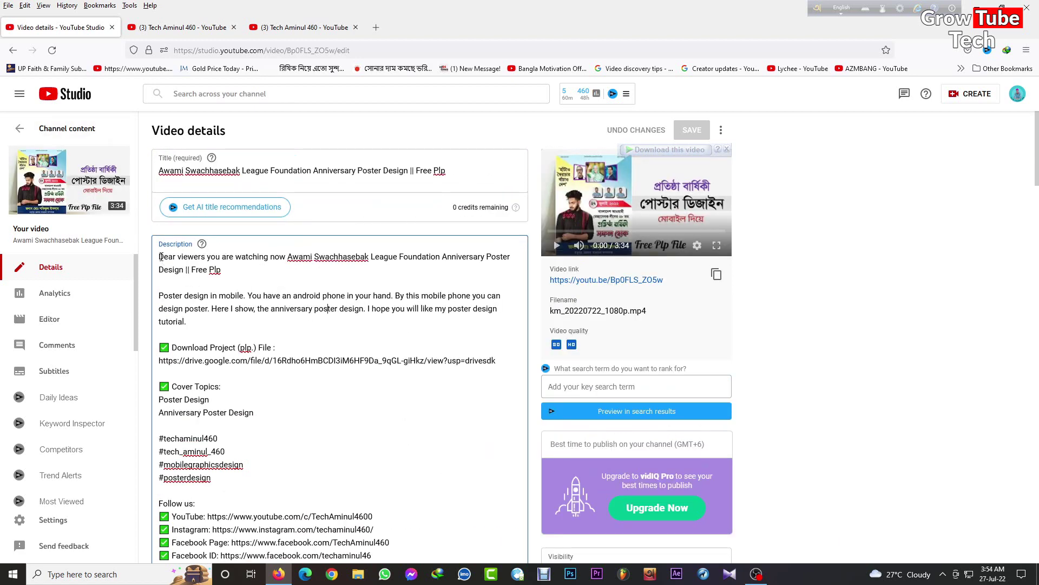
{"action": "mouse_move", "coordinate": [160, 256]}
{"action": "left_mouse_down"}
{"action": "mouse_move", "coordinate": [237, 273]}
{"action": "mouse_move", "coordinate": [163, 257]}
{"action": "left_mouse_up"}
{"action": "left_click", "coordinate": [254, 271]}
{"action": "left_click", "coordinate": [224, 271]}
{"action": "left_click_drag", "start_coordinate": [161, 293], "coordinate": [211, 323]}
{"action": "scroll", "coordinate": [165, 265], "scroll_direction": "down", "scroll_amount": 2}
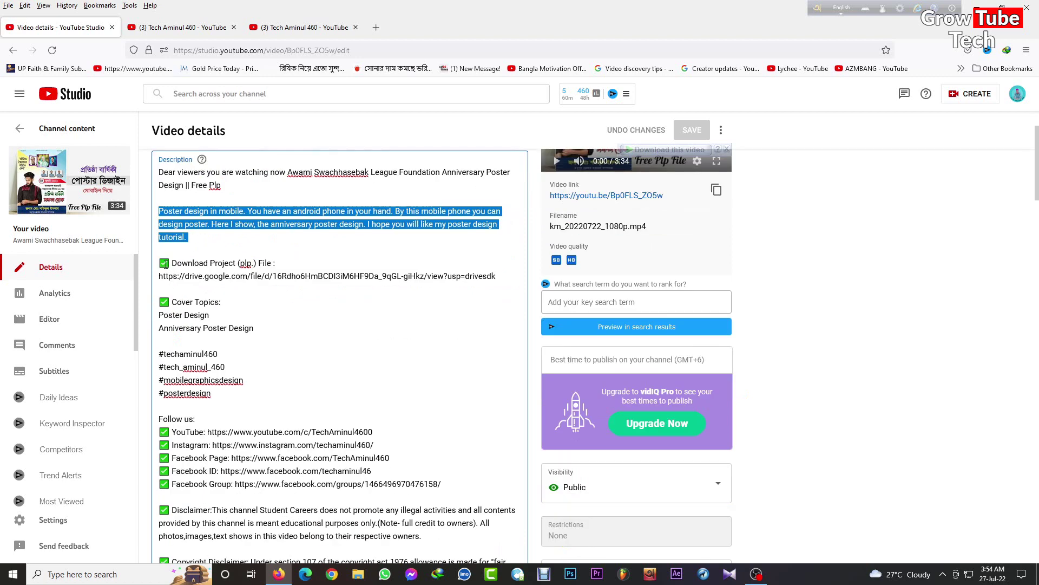